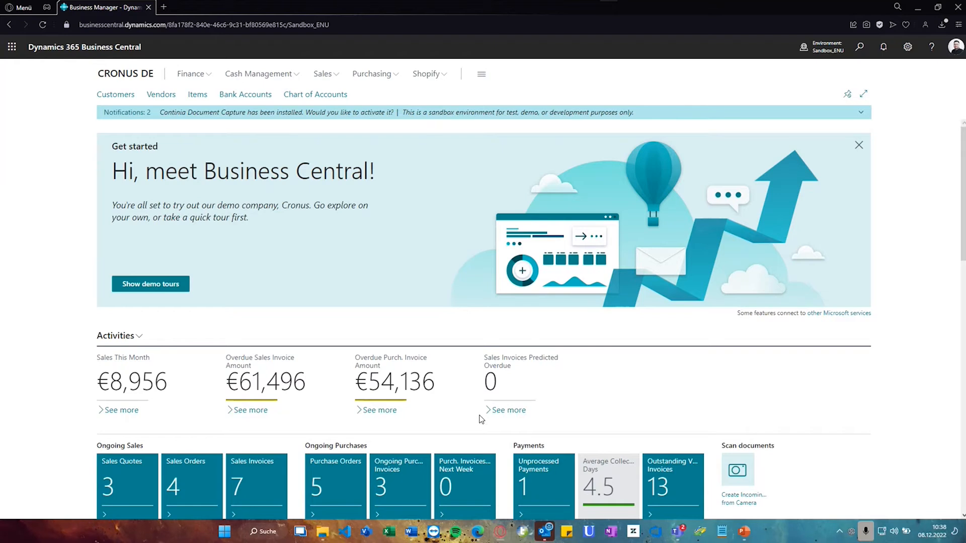
Search for "posted sales invoi" and open the Posted Sales Invoices list
click(323, 75)
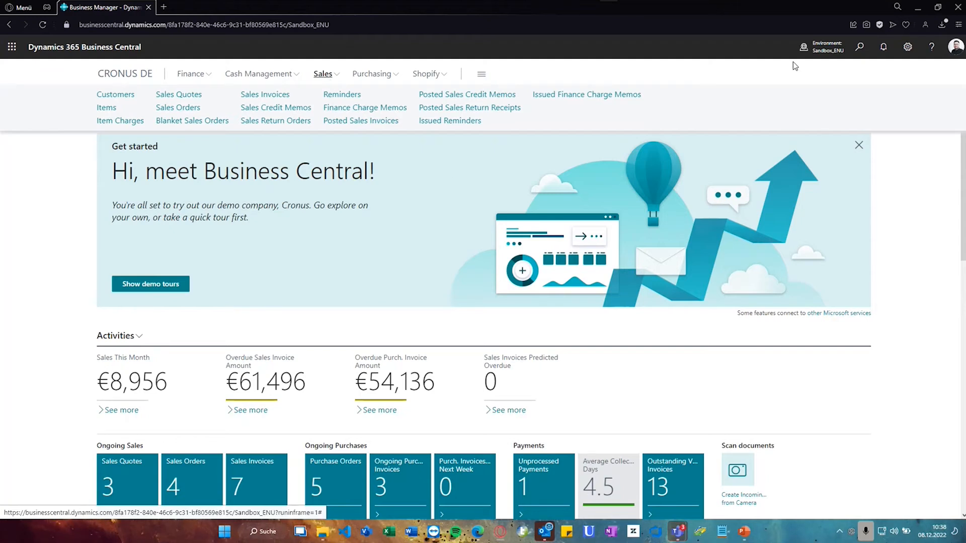
click(860, 46)
text(poste)
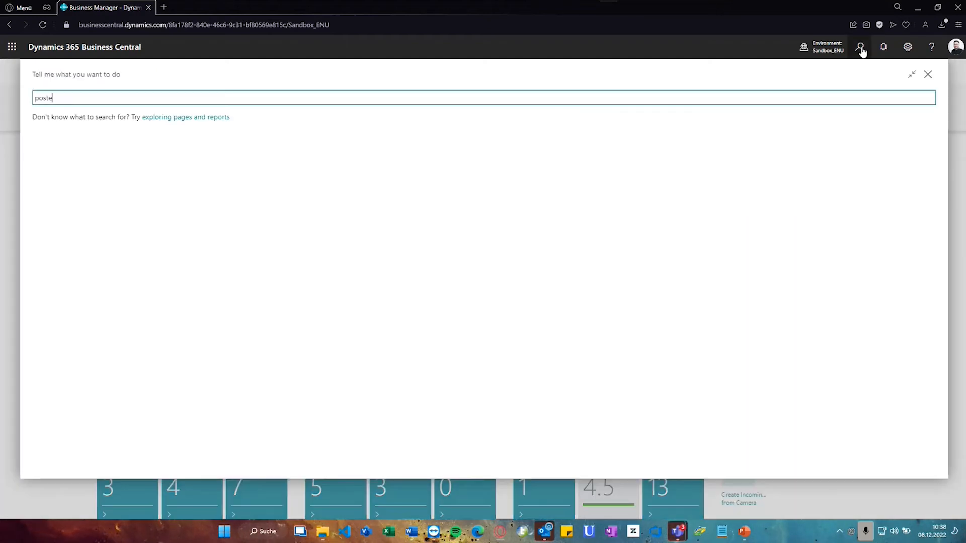
text(d sales incv)
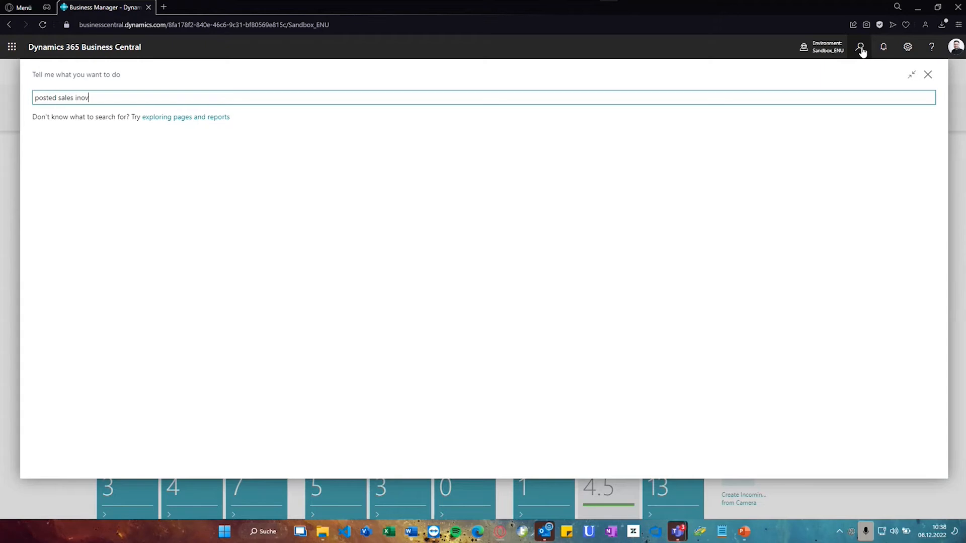
key(BackSpace)
key(BackSpace)
text(voi)
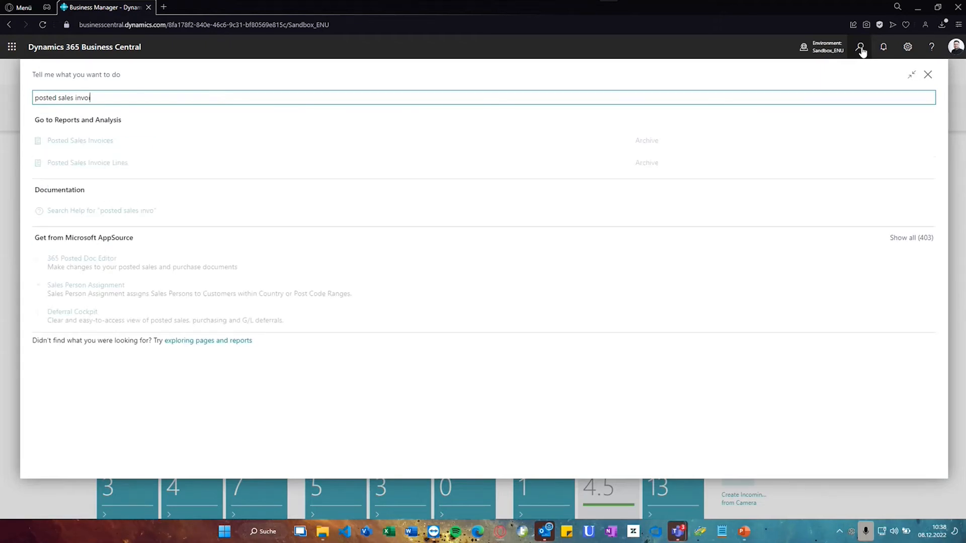
click(186, 145)
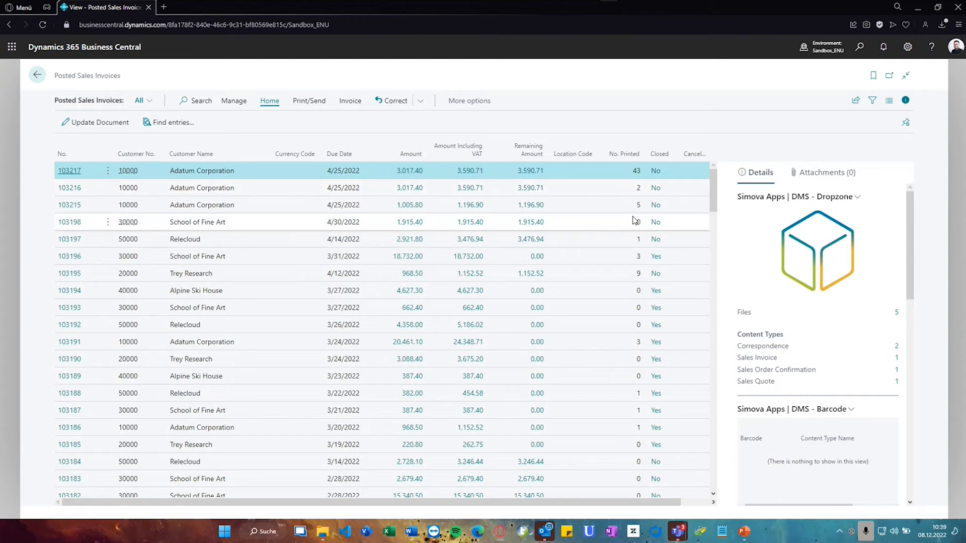
Send the first Adatum Corporation invoice in the list directly through Simova EDS
scroll(753, 218, down, 3)
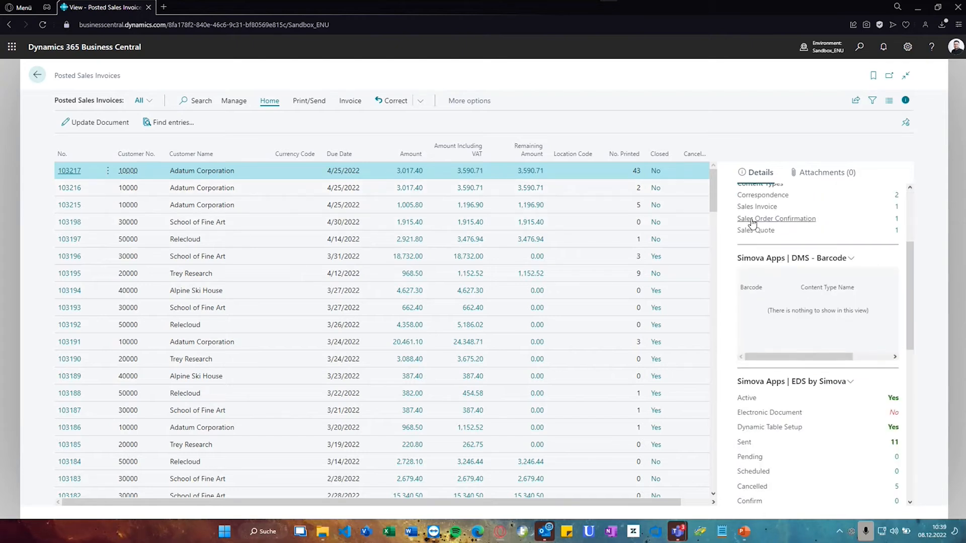
scroll(753, 222, down, 2)
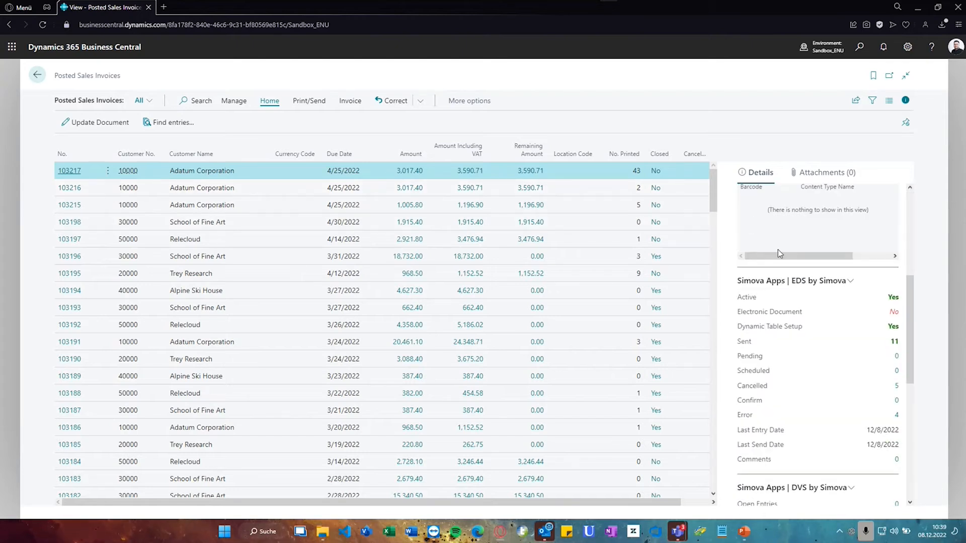
click(808, 283)
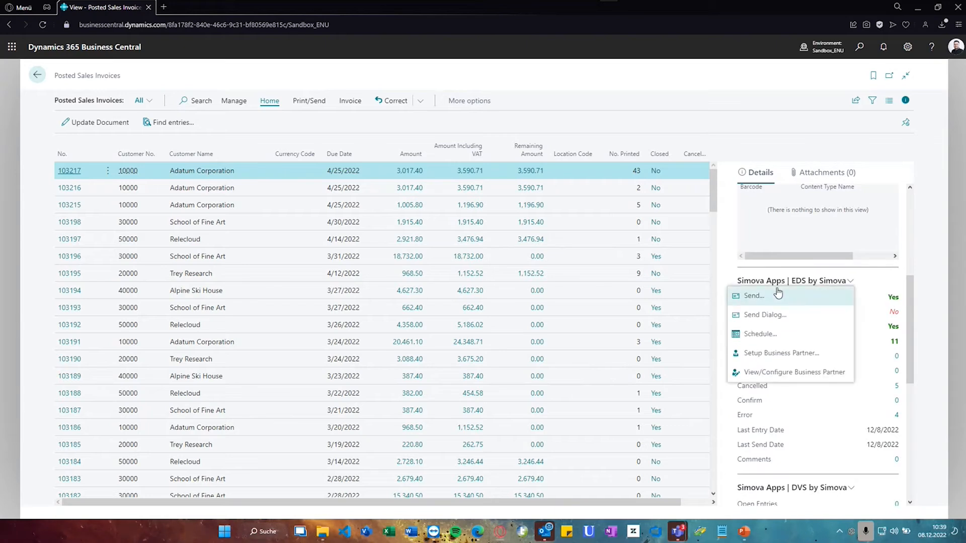
click(767, 296)
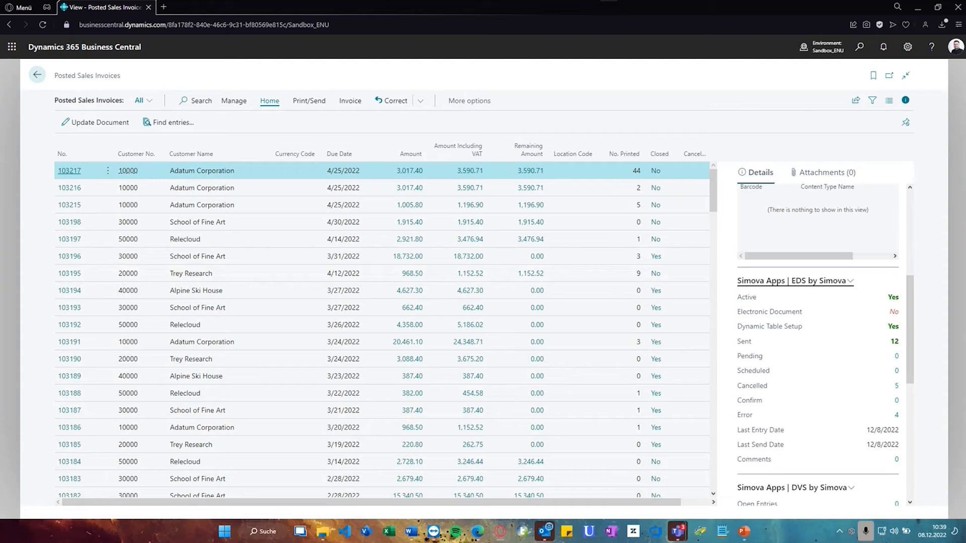
Switch to Outlook, preview the PDF attached to the received Adatum Corporation invoice email, and close the preview
drag(0, 126, 228, 1)
click(199, 138)
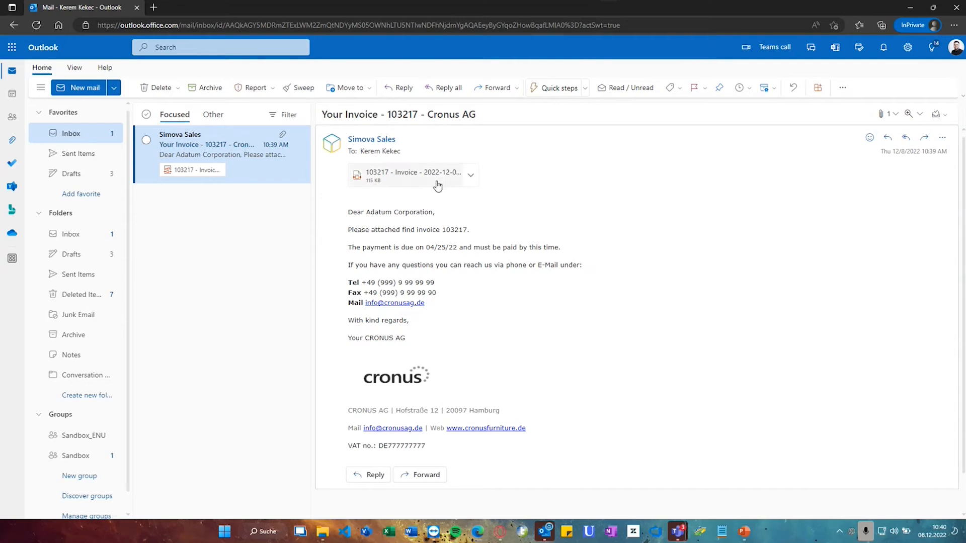
click(470, 175)
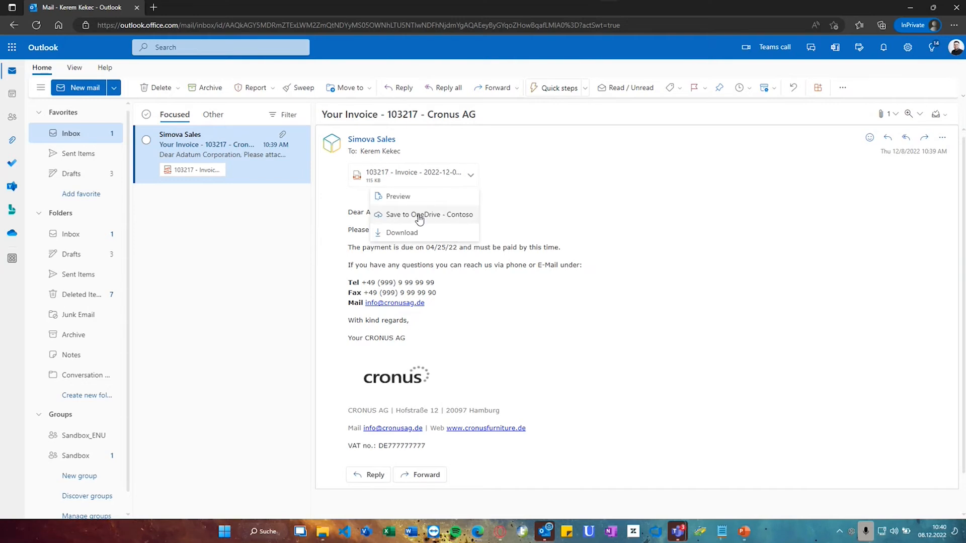
click(401, 196)
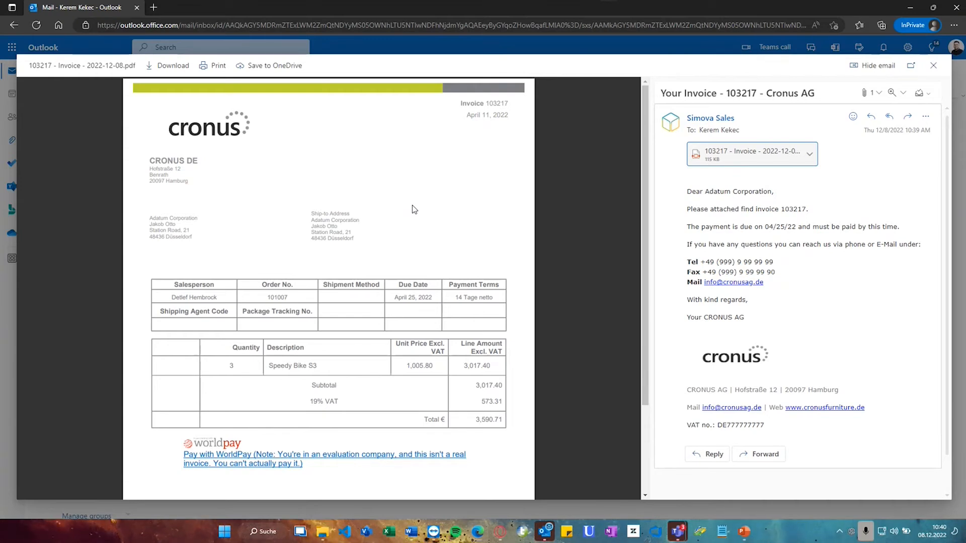
click(933, 66)
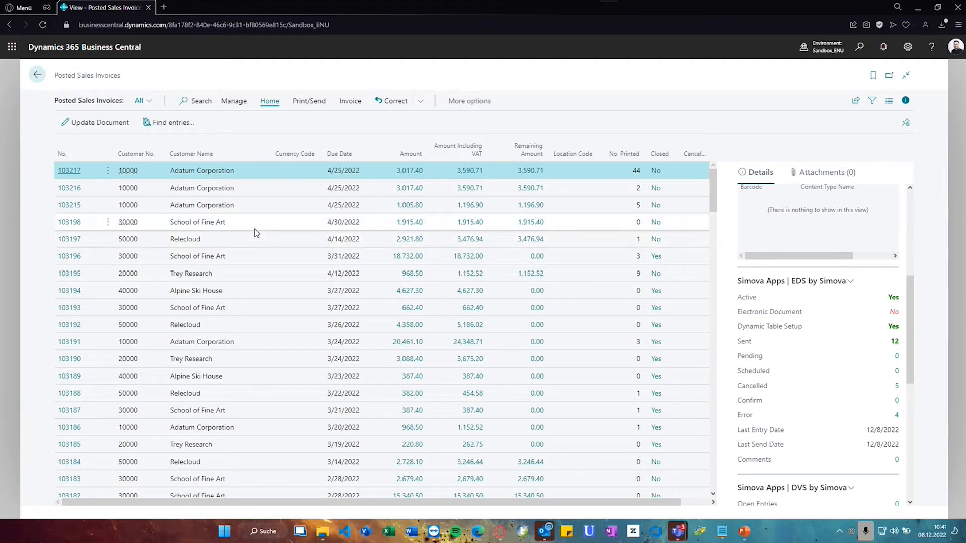
Back in Business Central, open the EDS send dialog for the Trey Research invoice due 4/12/2022
click(254, 272)
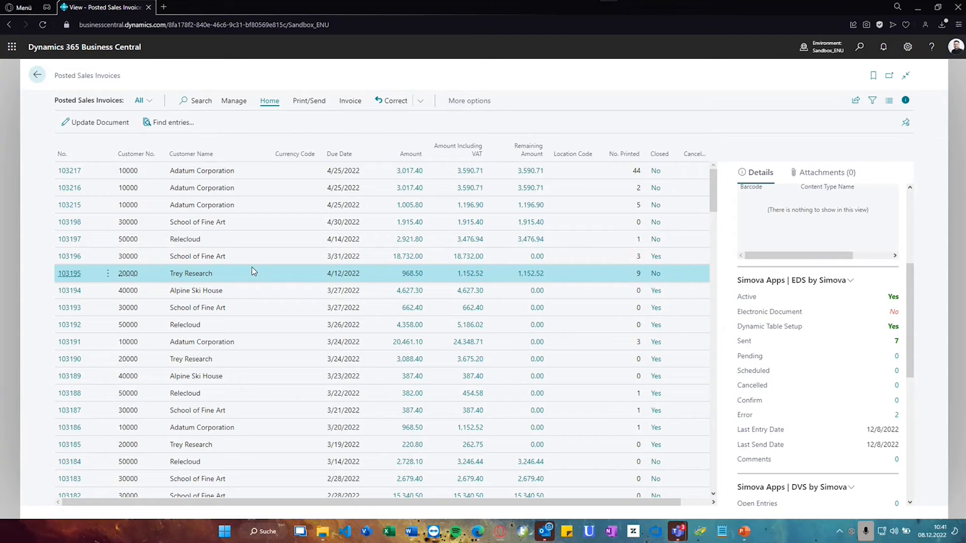
click(758, 281)
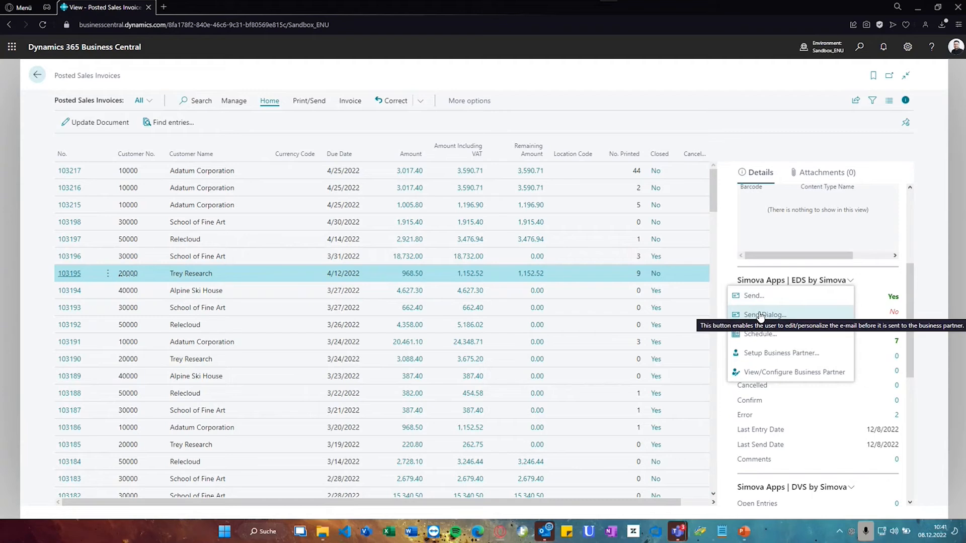
click(760, 315)
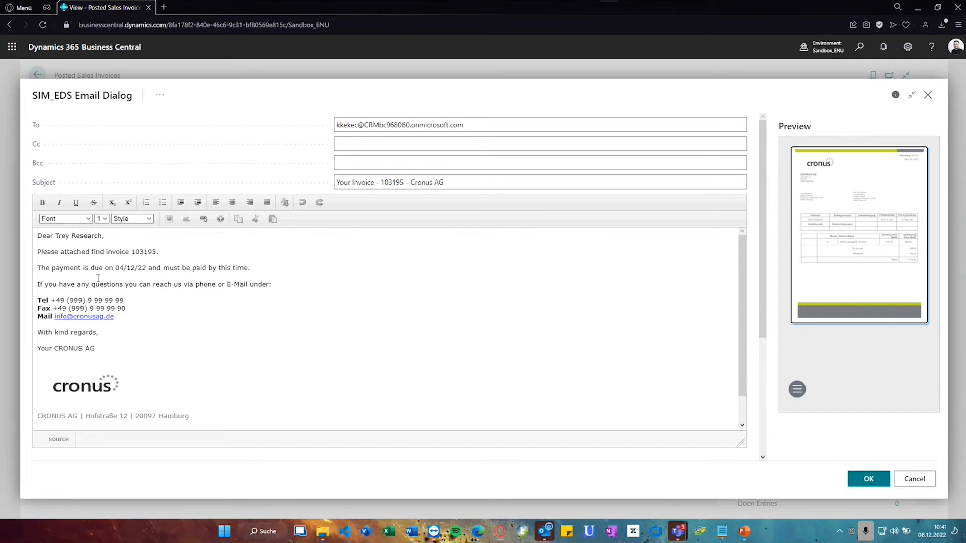
Personalize the email body by starting the attached-invoice sentence with "As discussed, please"
click(100, 256)
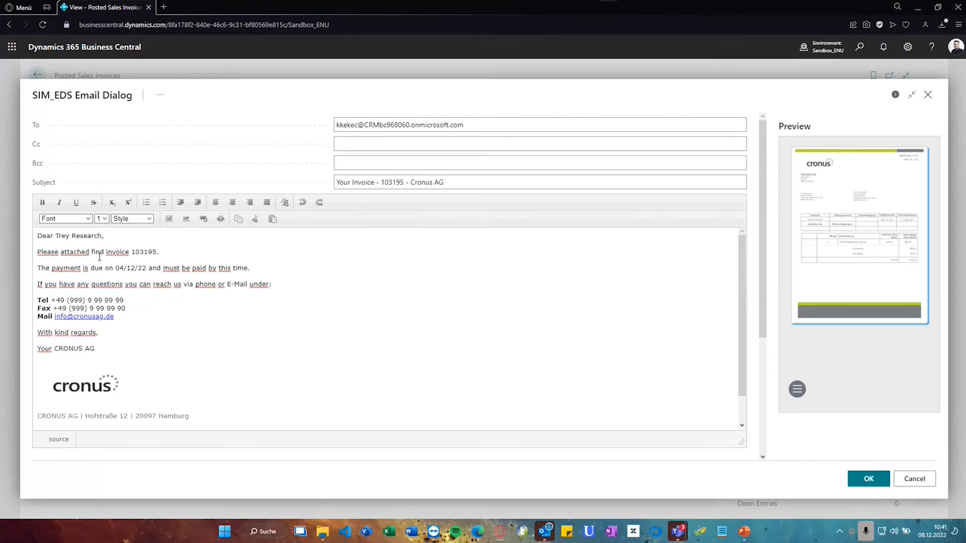
text(AS)
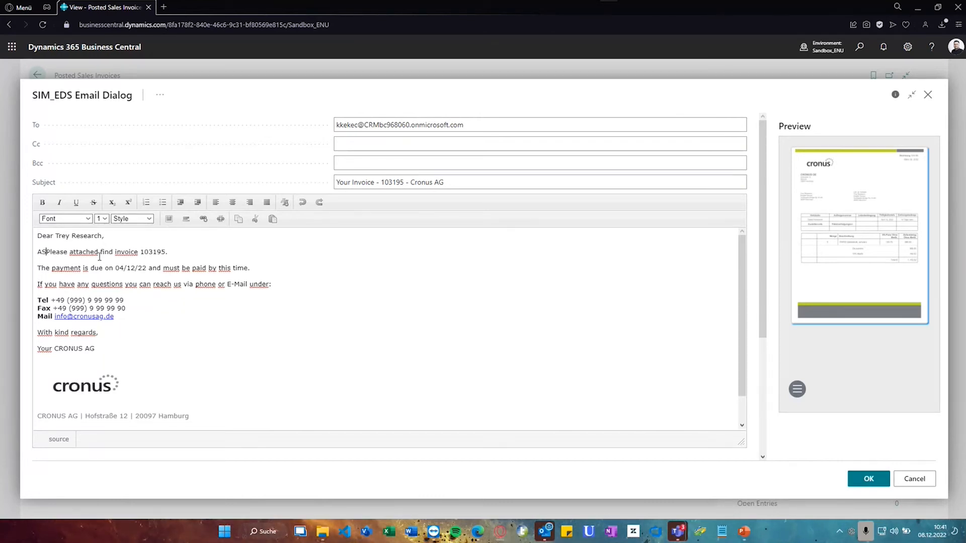
key(BackSpace)
text(s discuss)
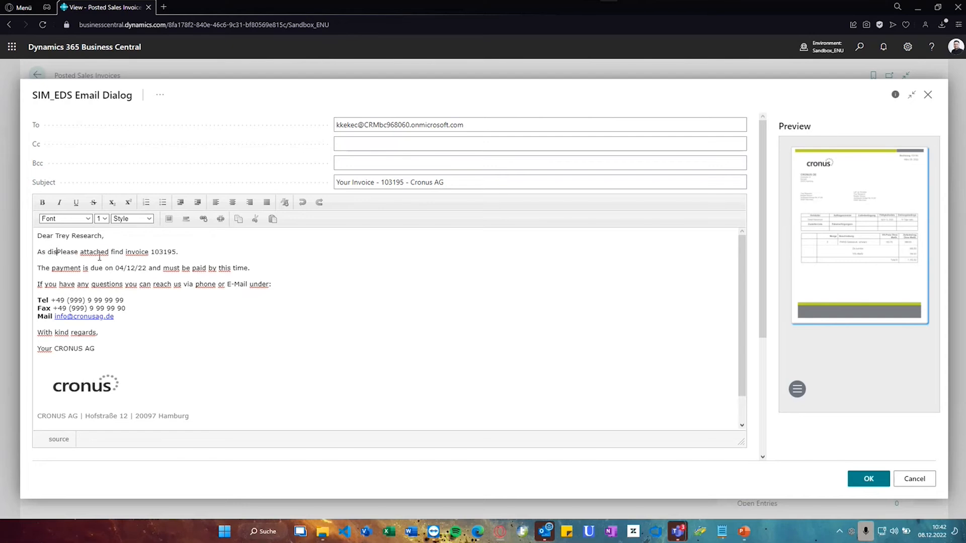
text(ed)
text(,)
key(shift+Right)
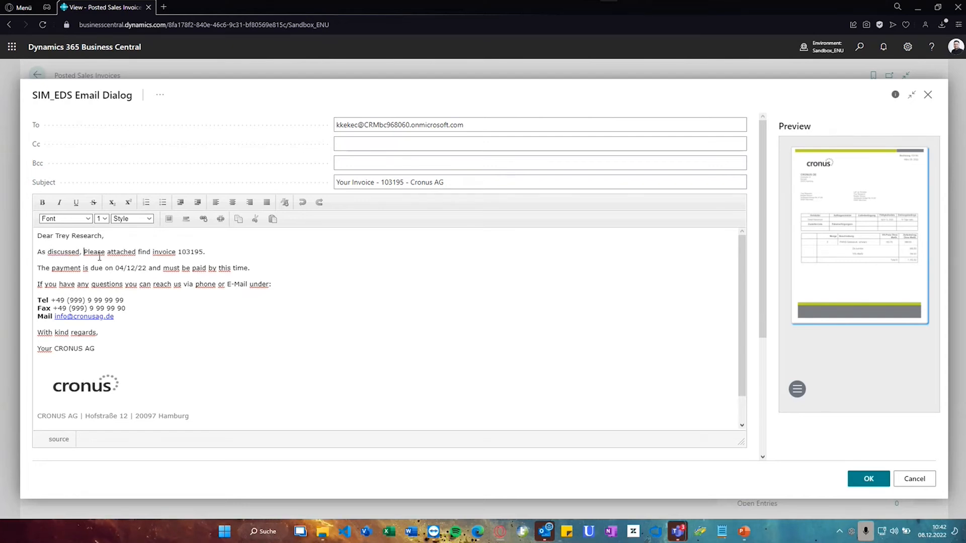
text(p)
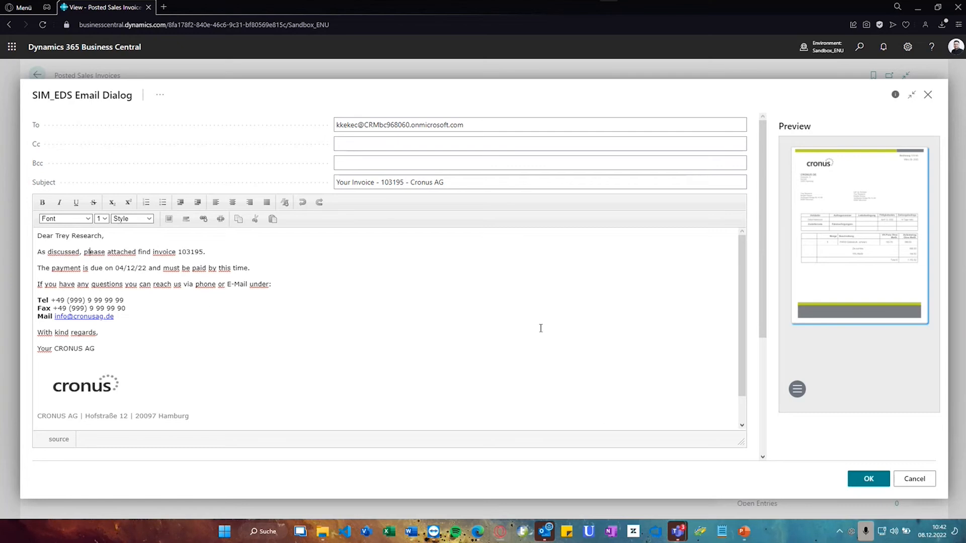
Review the email's attachment list and send the personalized Trey Research invoice email
scroll(407, 277, down, 2)
scroll(313, 168, down, 4)
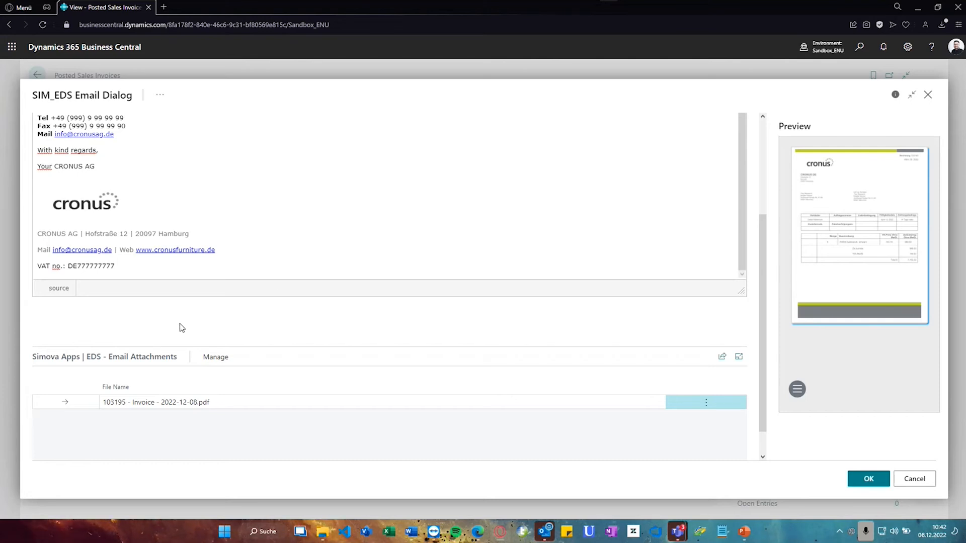
scroll(491, 364, up, 3)
click(862, 478)
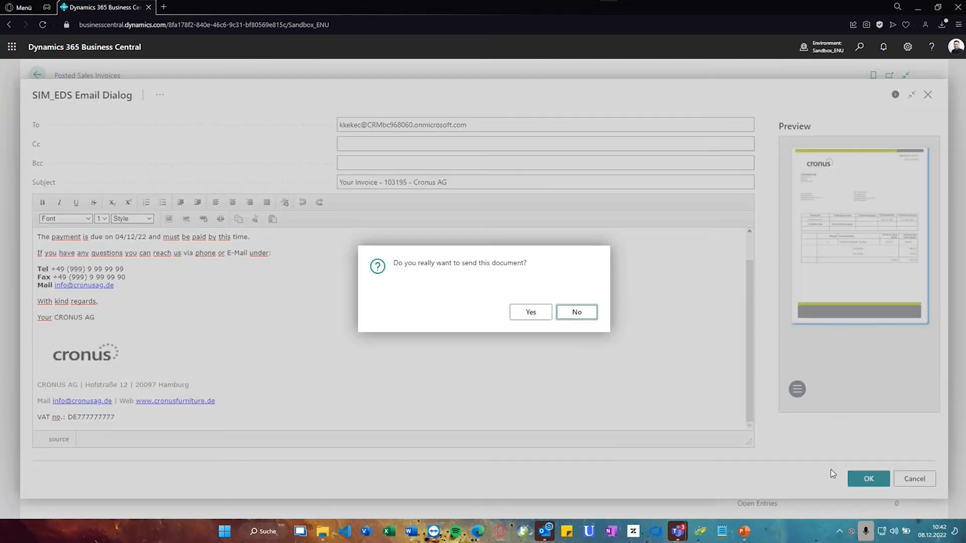
click(535, 313)
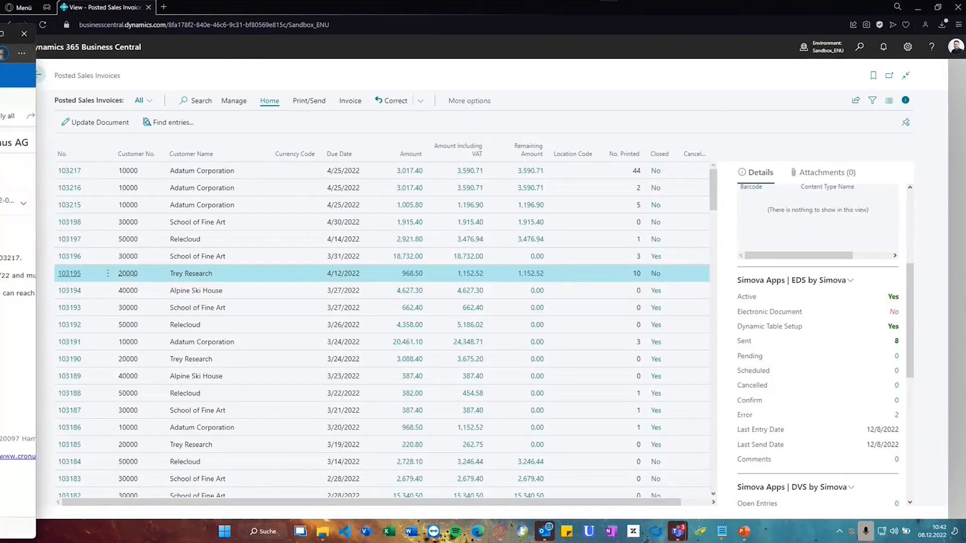
Switch to the Outlook inbox and open the newly received Trey Research invoice email
drag(0, 27, 326, 27)
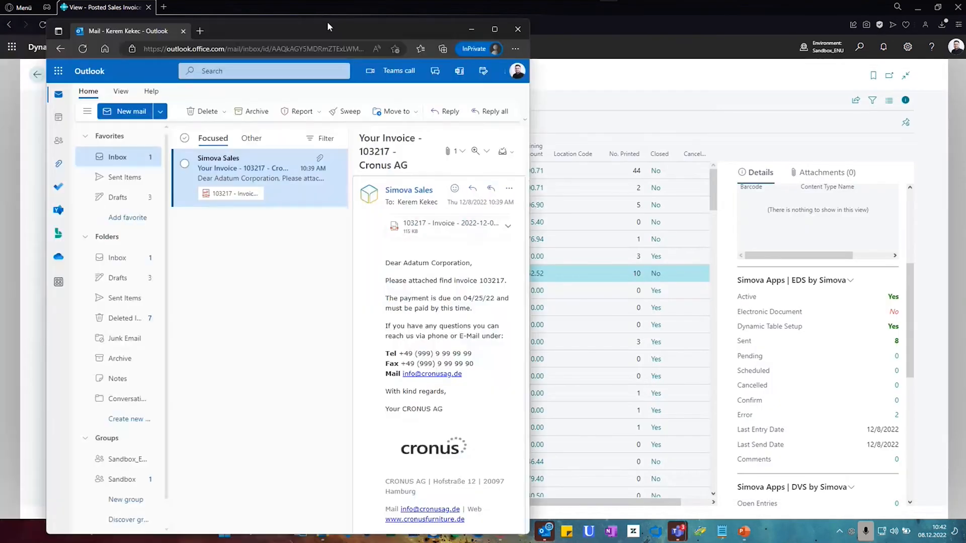
double_click(327, 21)
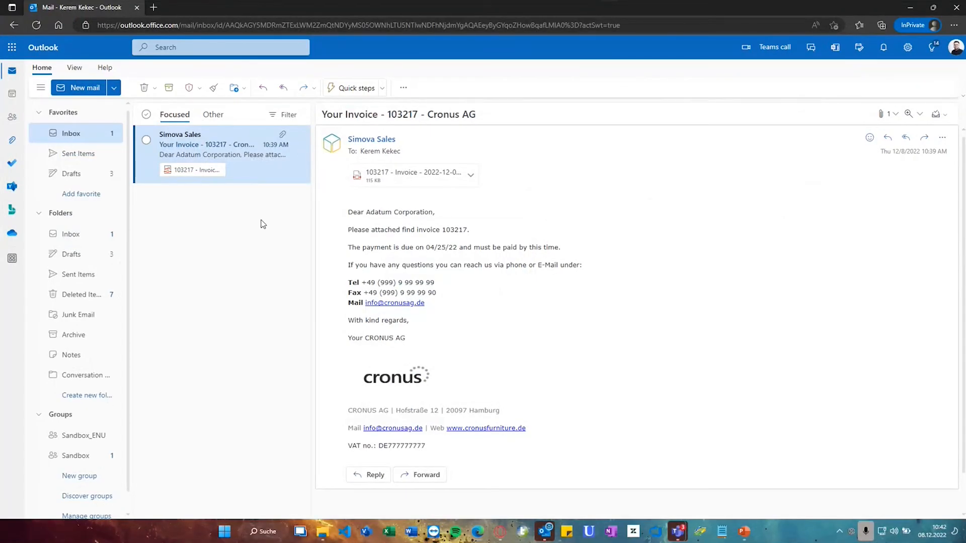
click(228, 160)
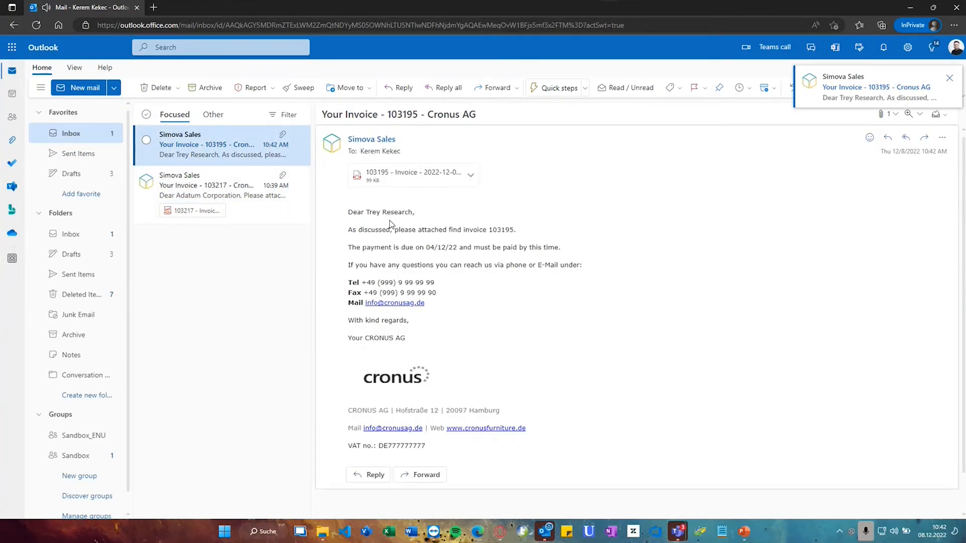
Download the Trey Research email's PDF attachment and view it in Adobe Acrobat Reader at 100% with the tools pane collapsed
click(470, 175)
click(410, 231)
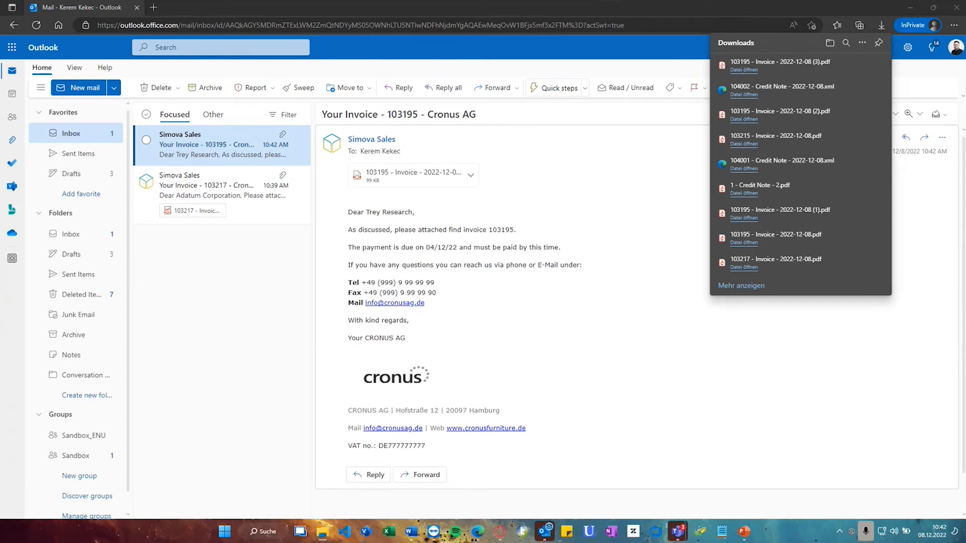
click(151, 302)
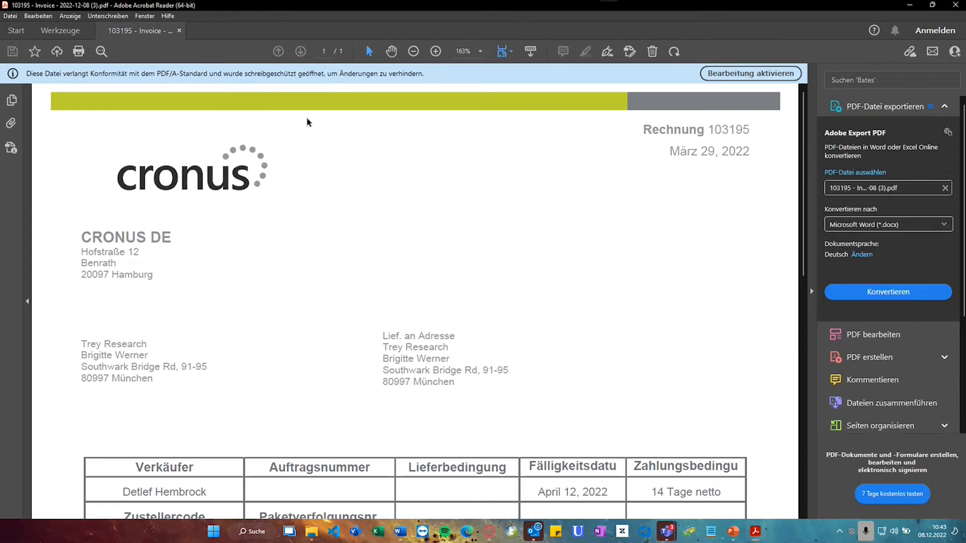
click(812, 186)
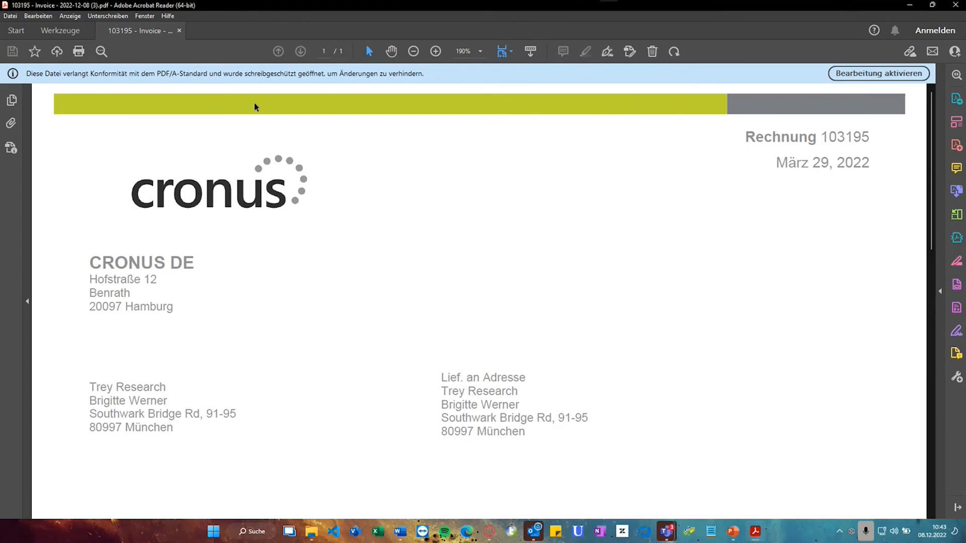
scroll(318, 177, down, 2)
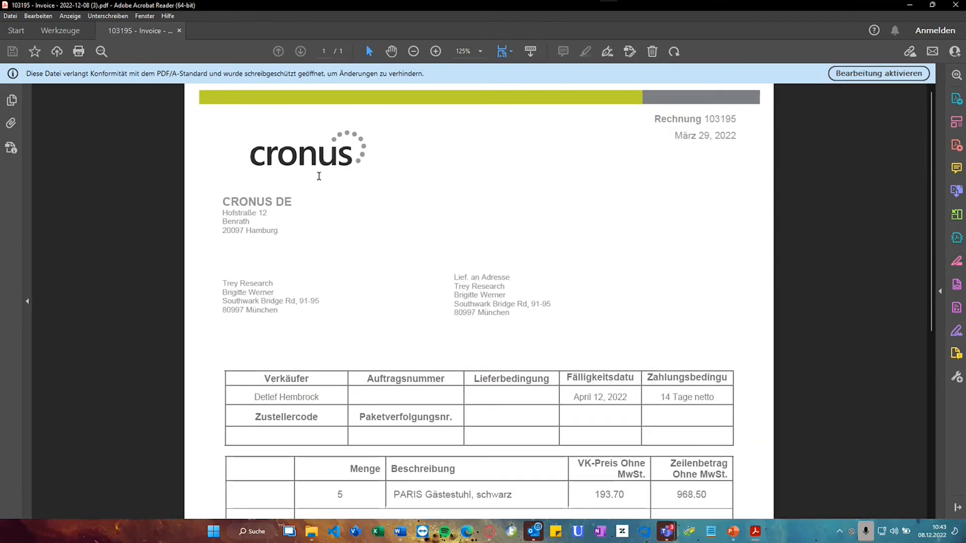
scroll(305, 166, down, 1)
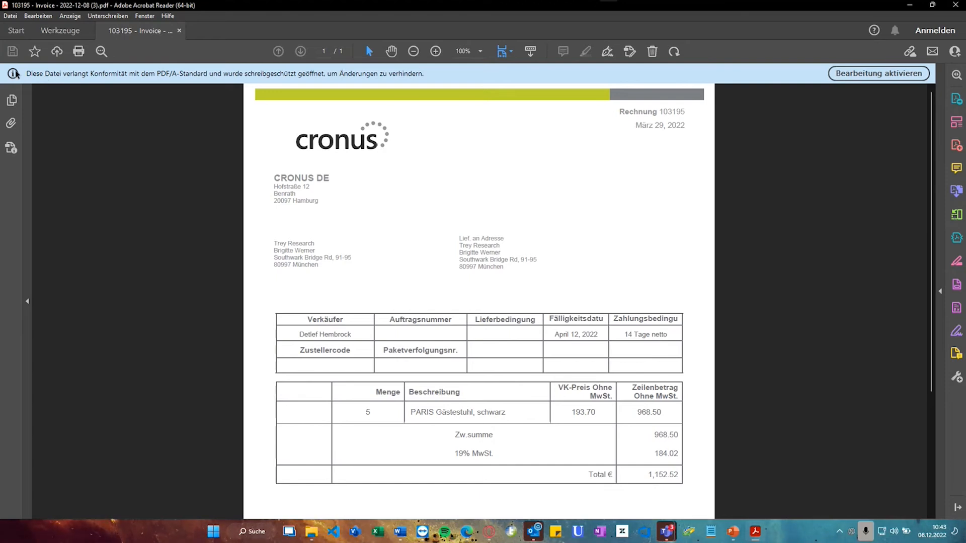
Save the PDF's embedded factur-x.xml attachment to the Downloads folder, replacing the existing file of that name
click(15, 126)
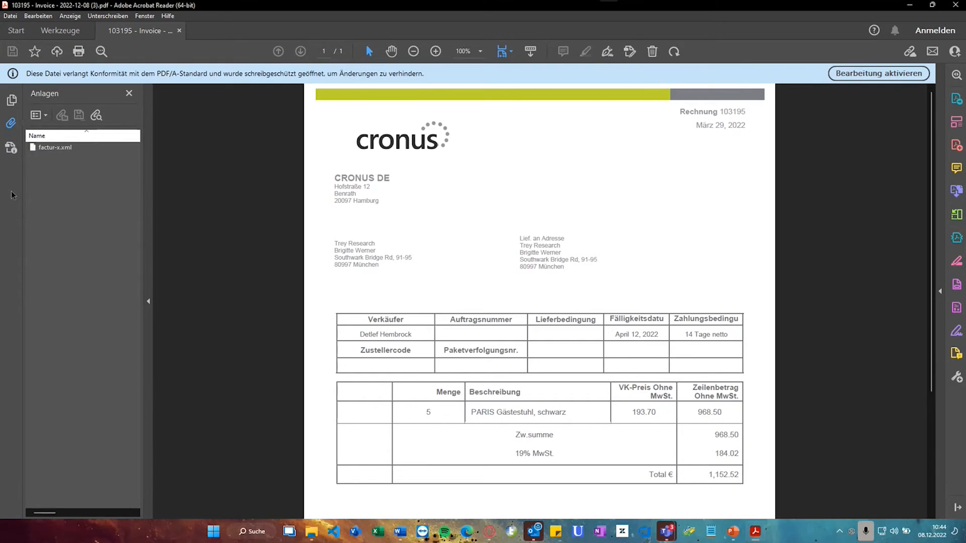
click(42, 148)
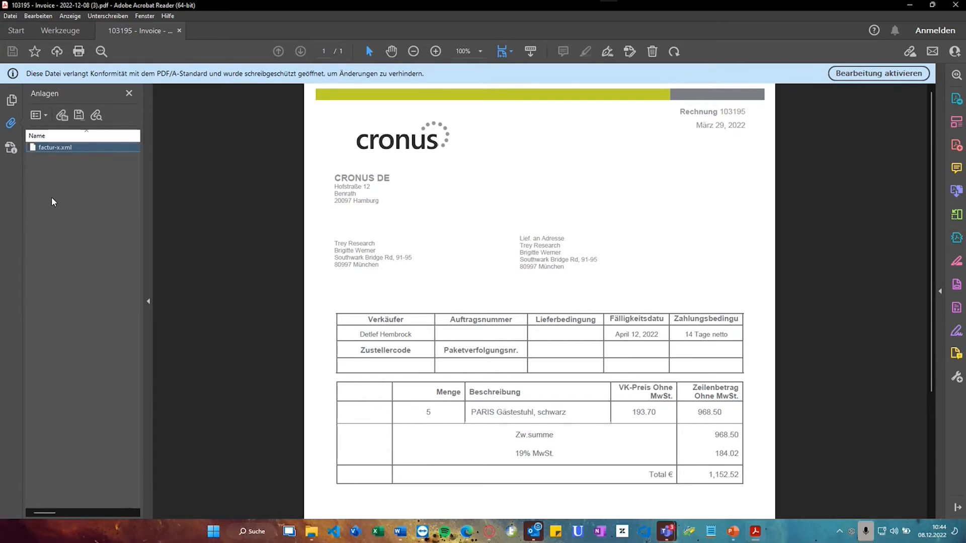
right_click(71, 150)
click(114, 174)
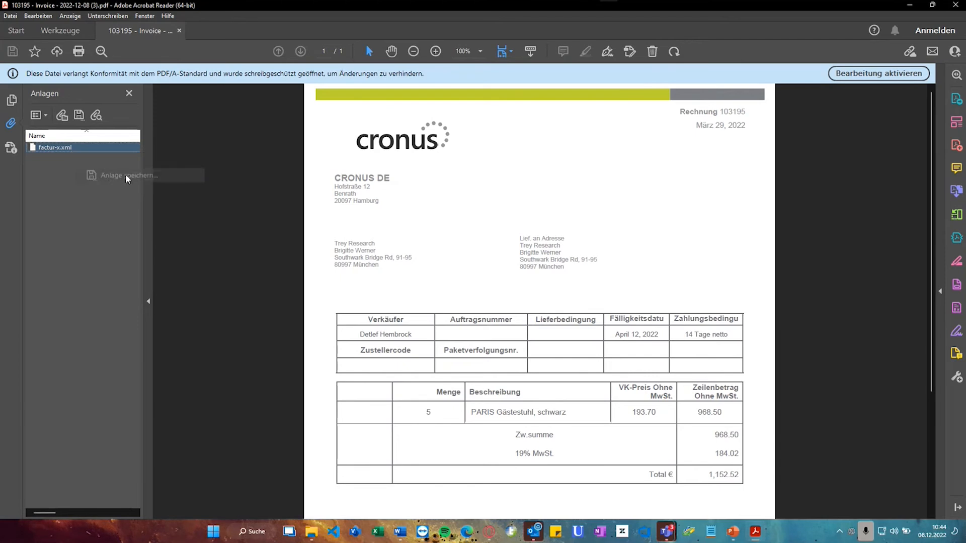
click(398, 276)
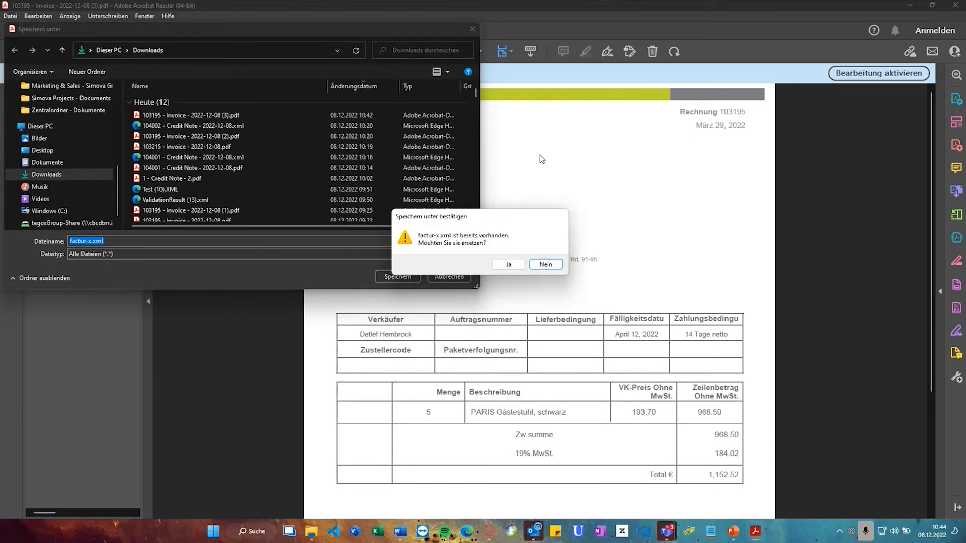
click(508, 264)
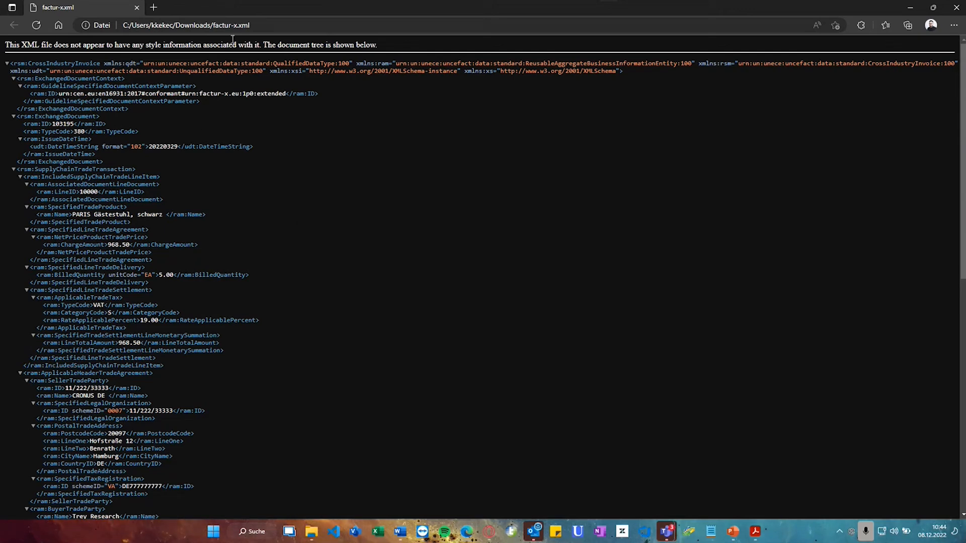
Examine the saved factur-x.xml in the browser and restore its maximized window to a smaller size over the PDF
drag(241, 8, 445, 1)
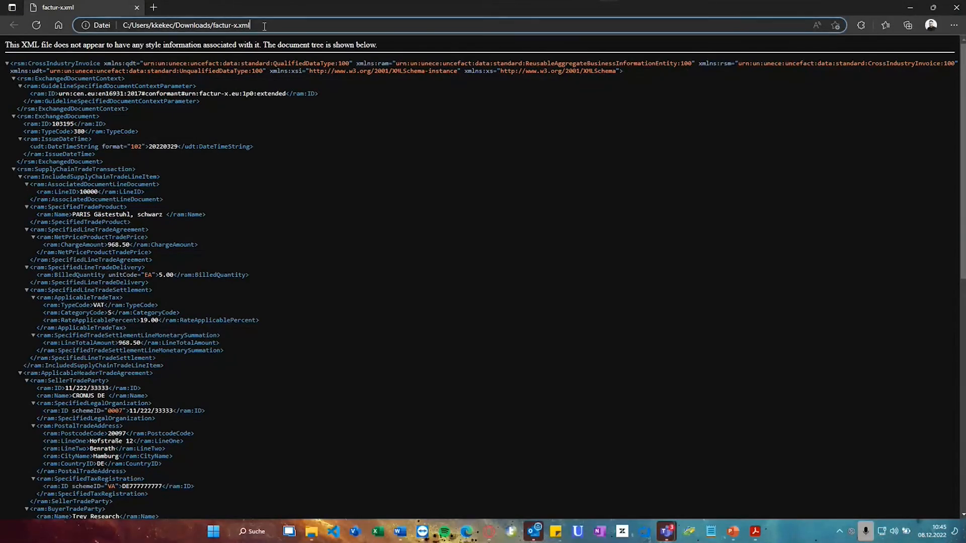
drag(250, 25, 119, 24)
click(261, 123)
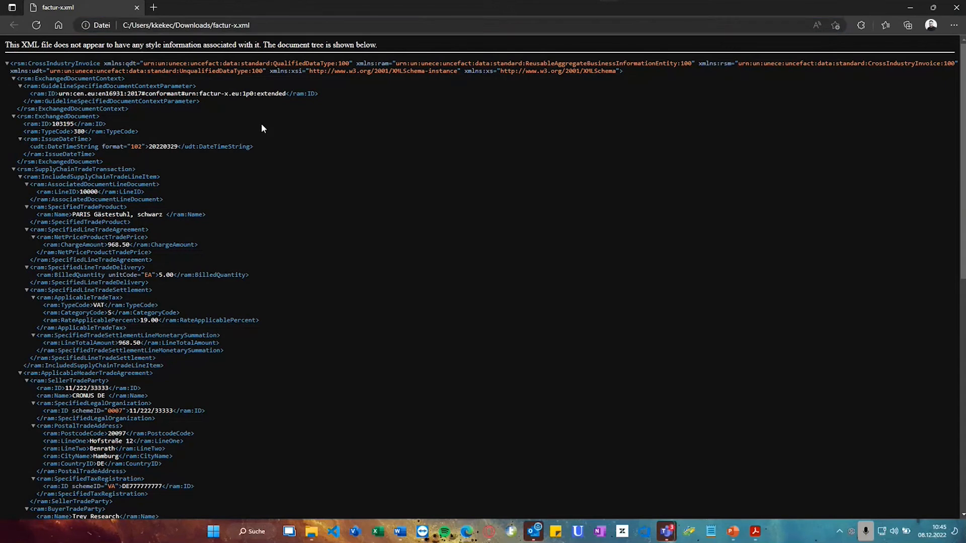
drag(683, 1, 659, 19)
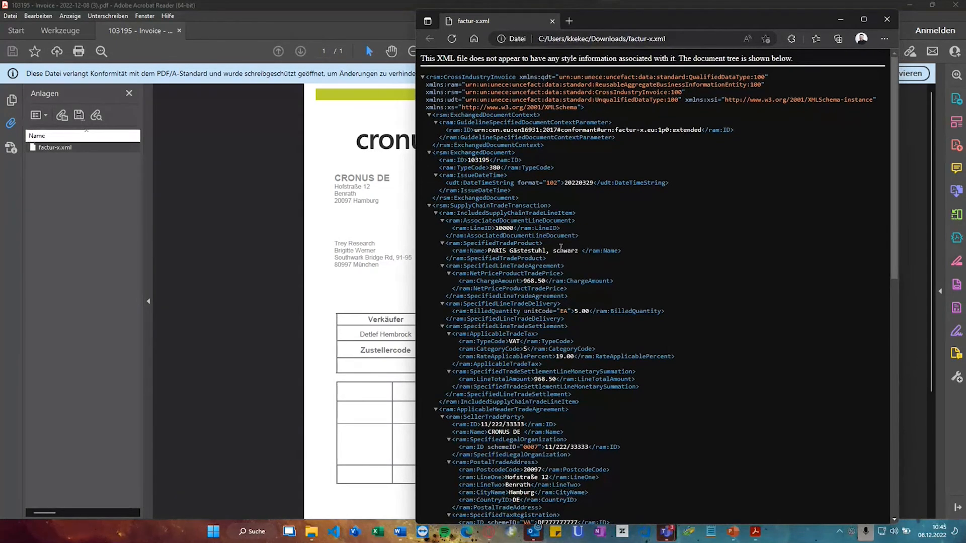
Open Ultramarin eRechnung viewer, load factur-x.xml from the PDF's attachments into it, and maximize the viewer
click(578, 534)
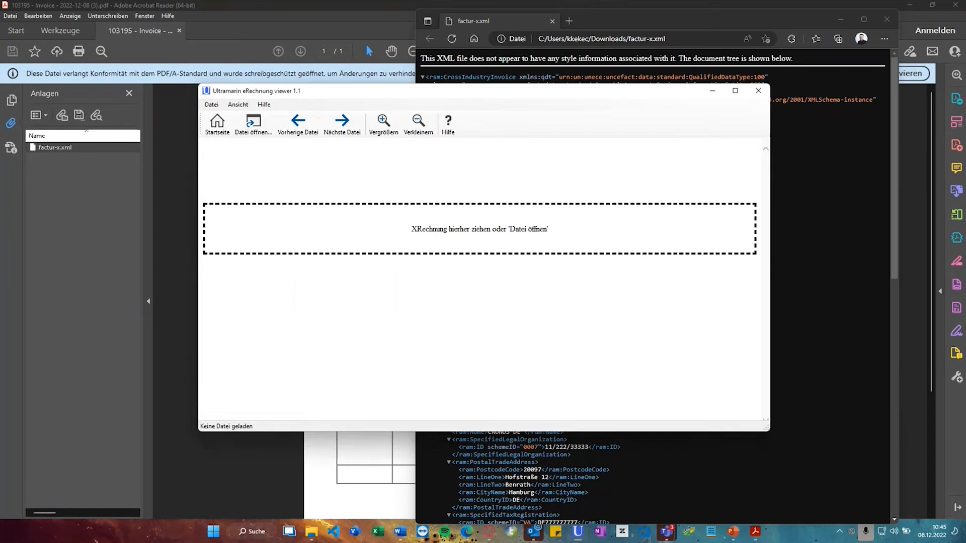
drag(56, 147, 384, 259)
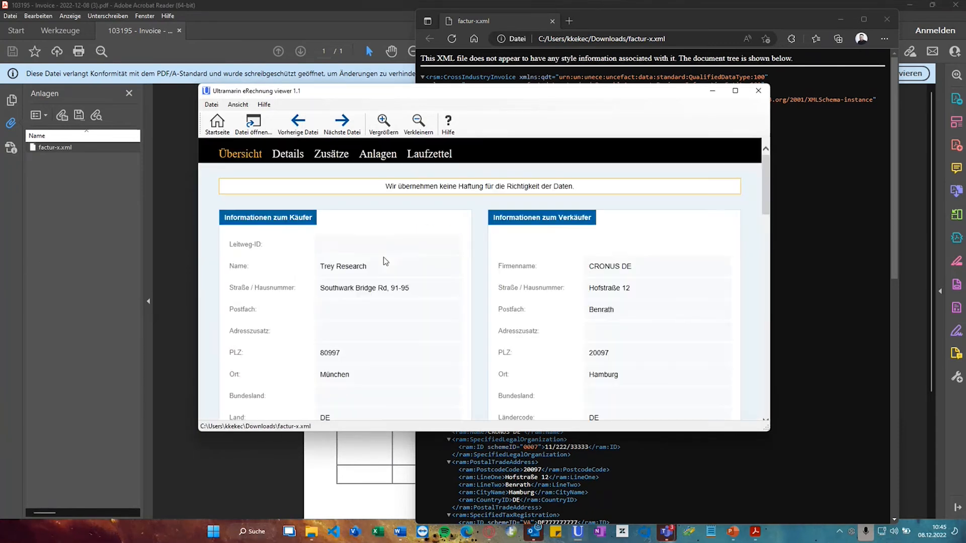
drag(488, 87, 470, 10)
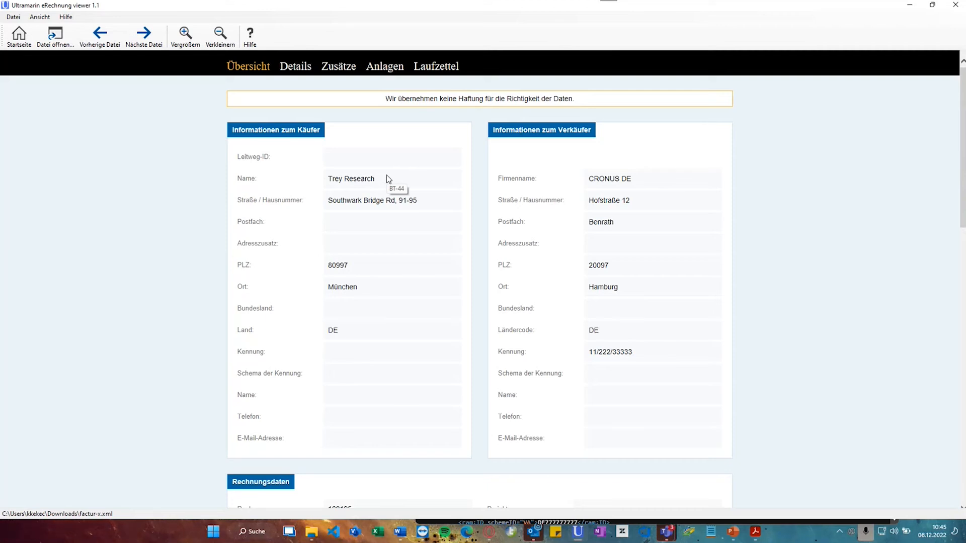
Review the invoice's Details and Zusätze pages in the viewer, including seller, buyer and delivery information, and close the viewer
click(299, 68)
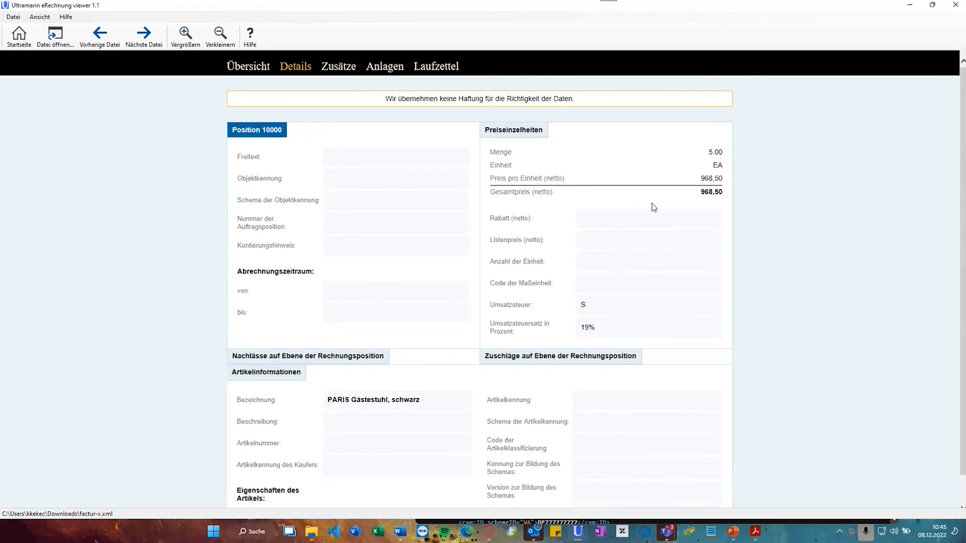
scroll(654, 208, down, 1)
scroll(410, 163, up, 1)
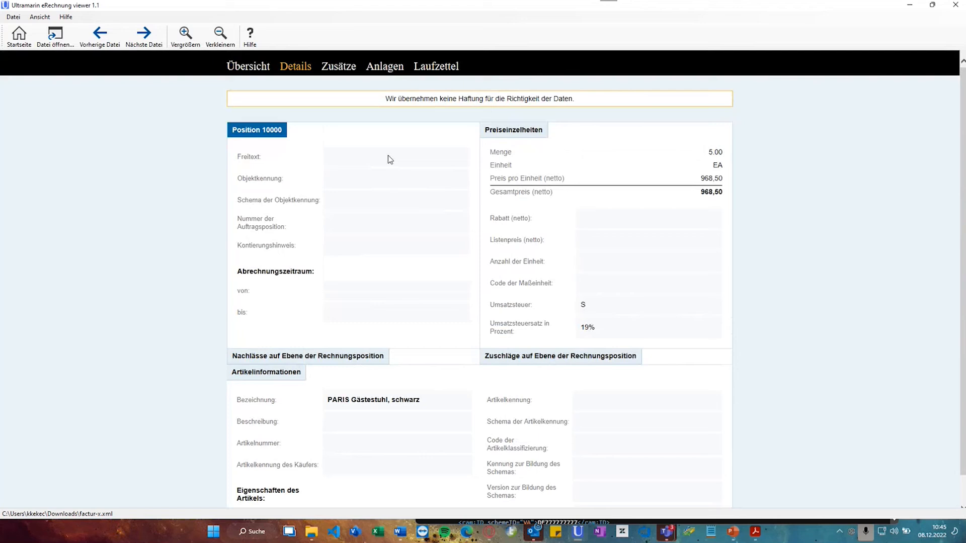
click(343, 73)
scroll(393, 279, down, 1)
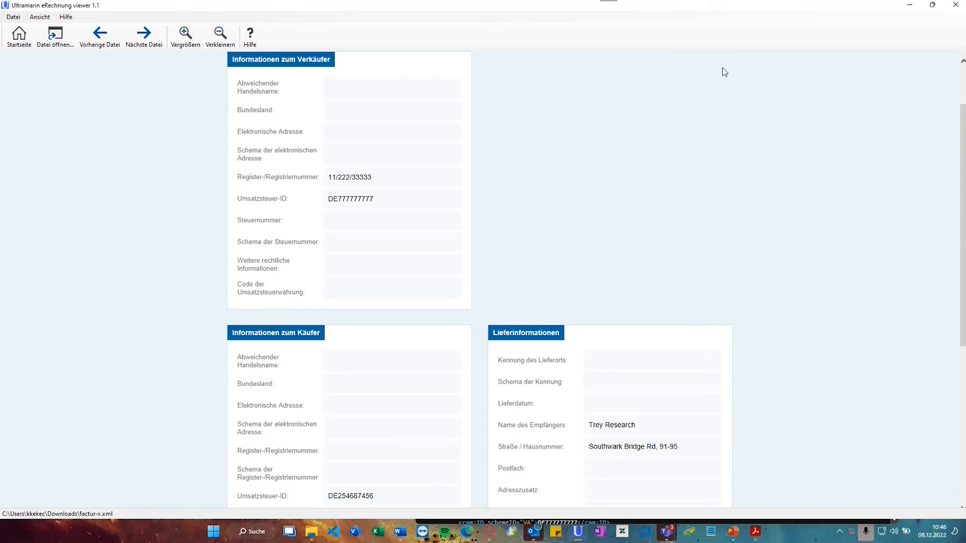
click(949, 9)
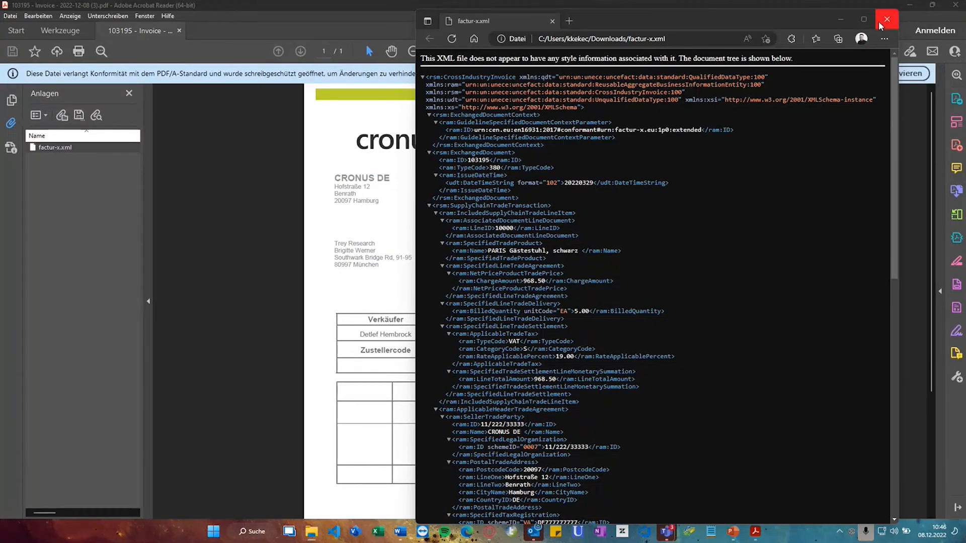
Close Adobe Acrobat Reader and return from the Posted Sales Invoices list to the Business Central home page
drag(768, 23, 763, 14)
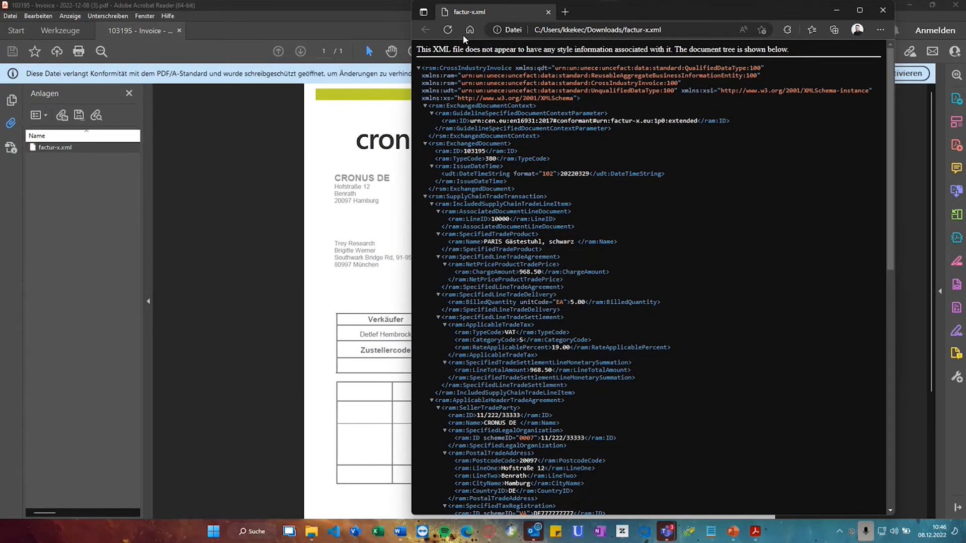
click(394, 32)
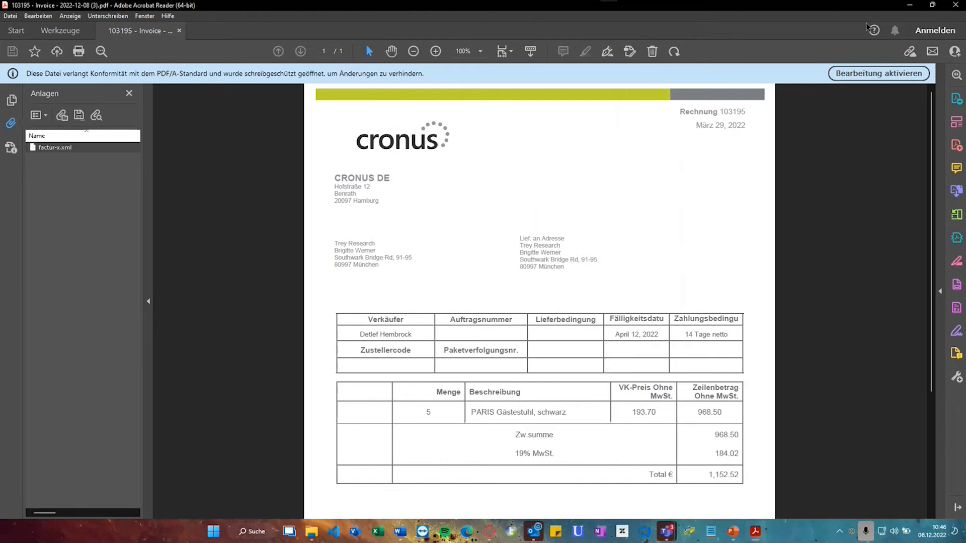
click(958, 7)
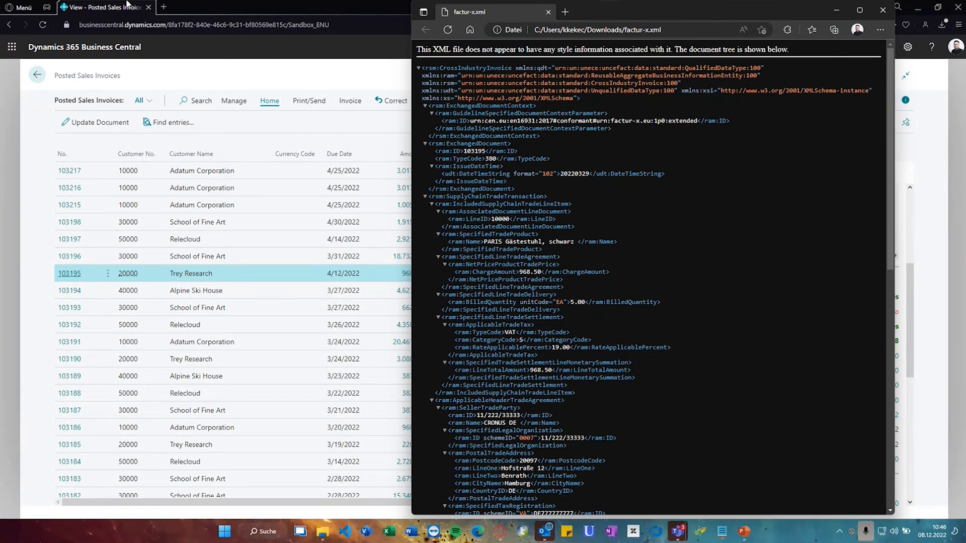
click(18, 90)
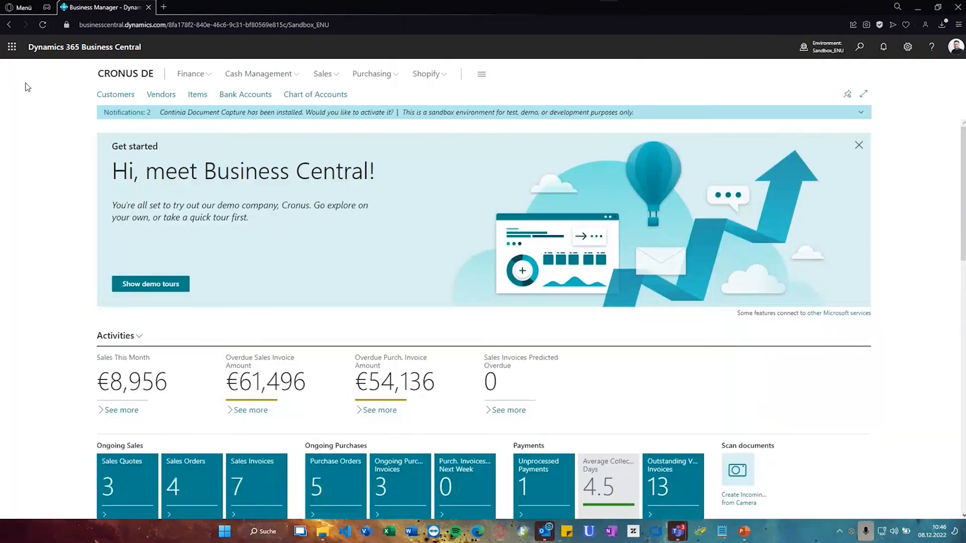
Search for "schemas", examine the ZF_EXTENDED_P-S-I line on the Schemas page, and return to the home page
click(859, 48)
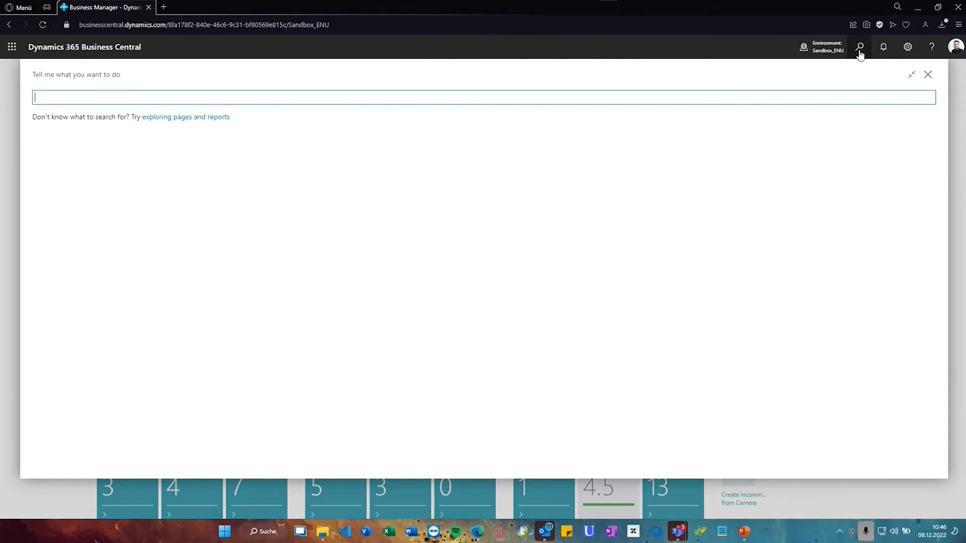
text(schemas)
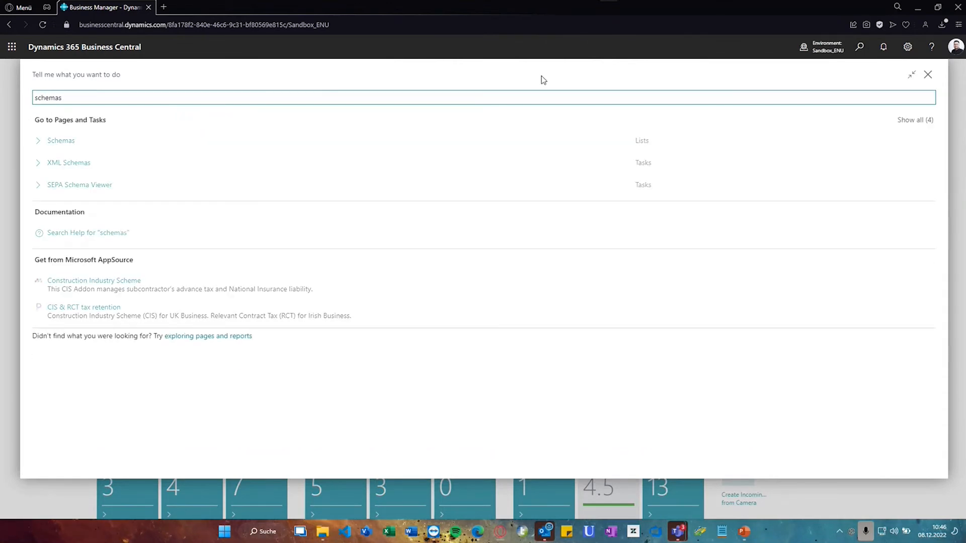
click(265, 145)
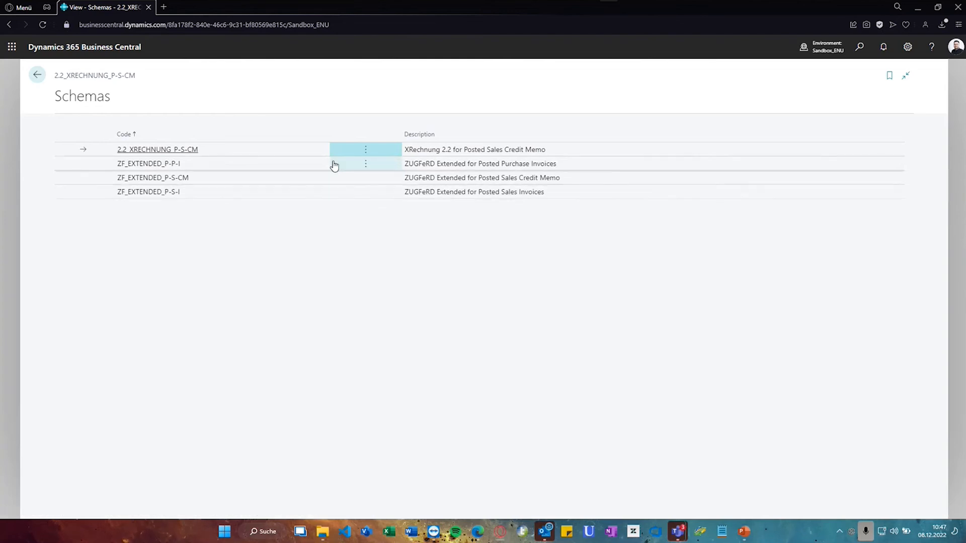
click(338, 194)
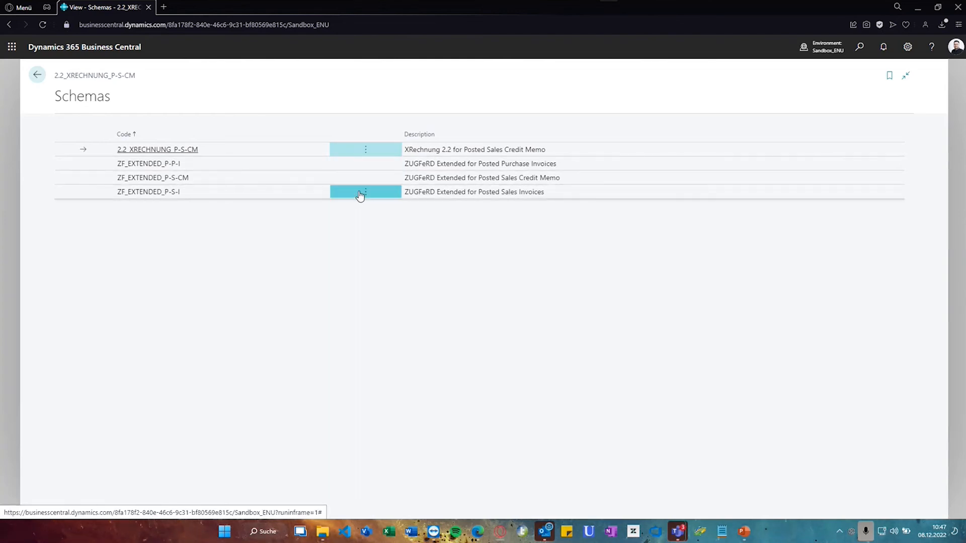
click(361, 199)
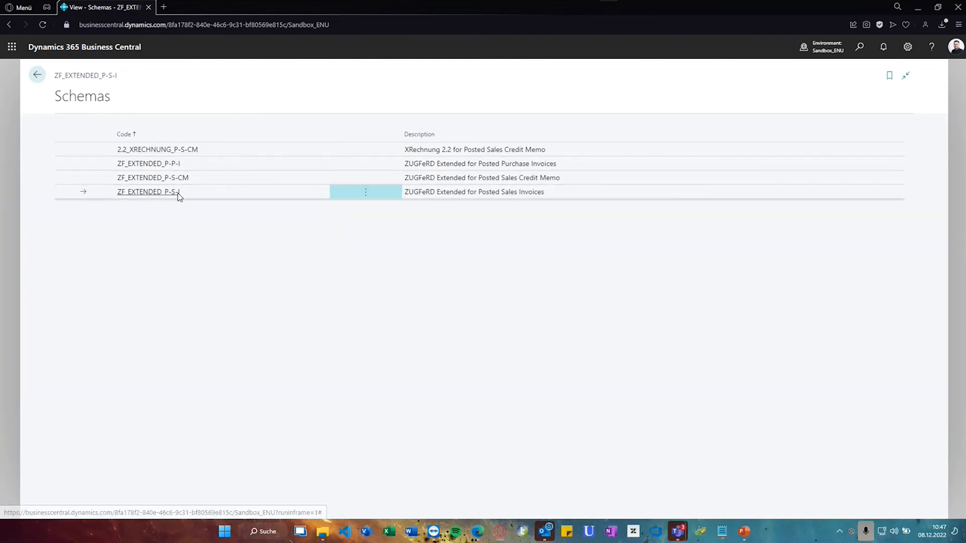
click(366, 193)
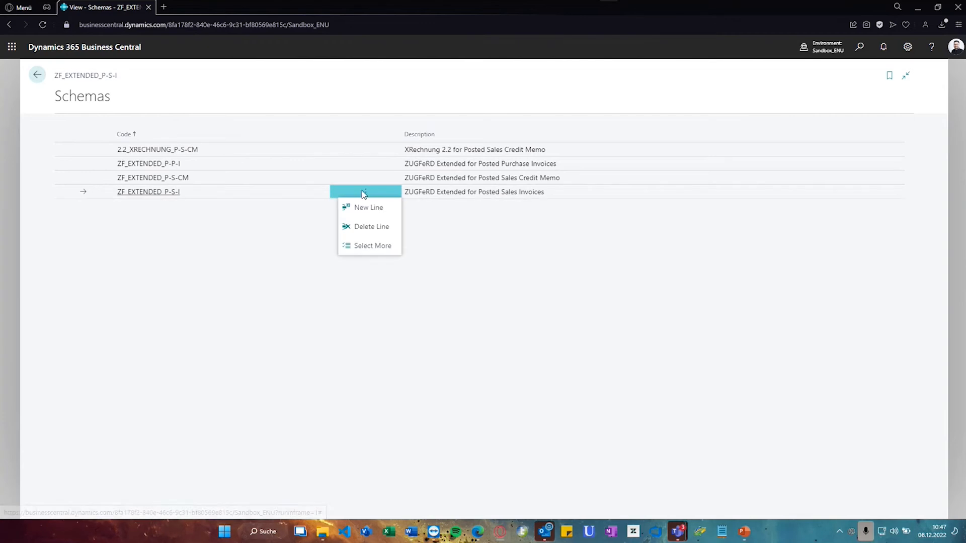
click(45, 81)
Search for "eds dispatch" and open the Simova Apps | EDS - Dispatch Profiles page
click(857, 48)
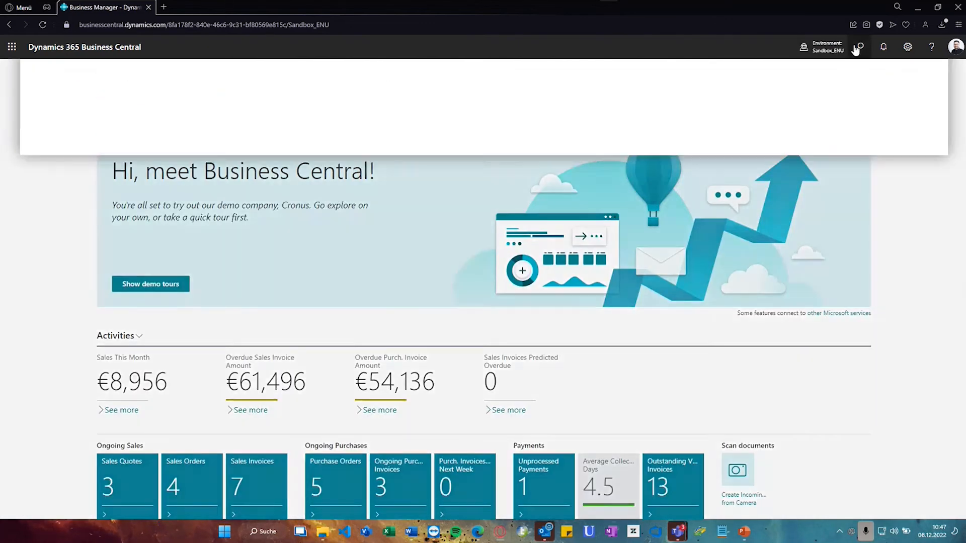
text(eds disp)
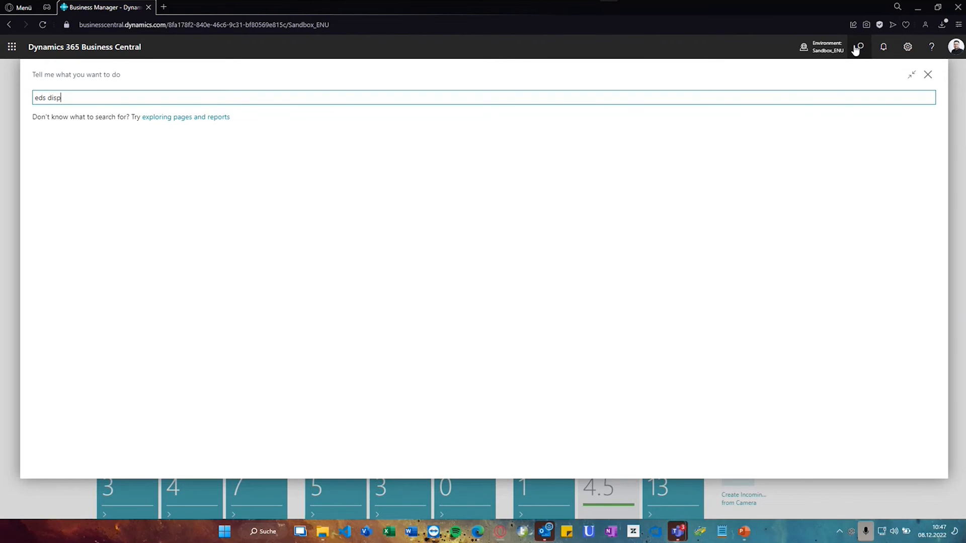
text(atch)
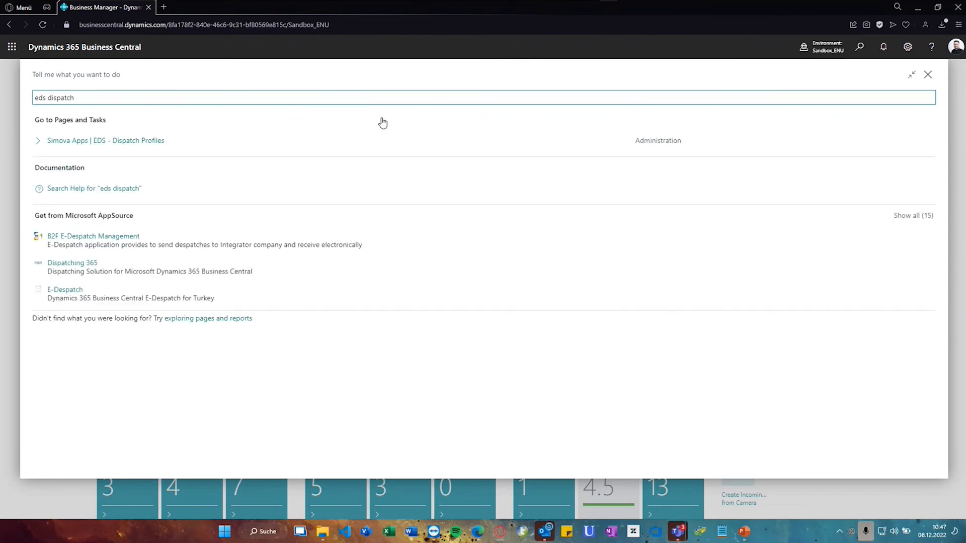
click(286, 140)
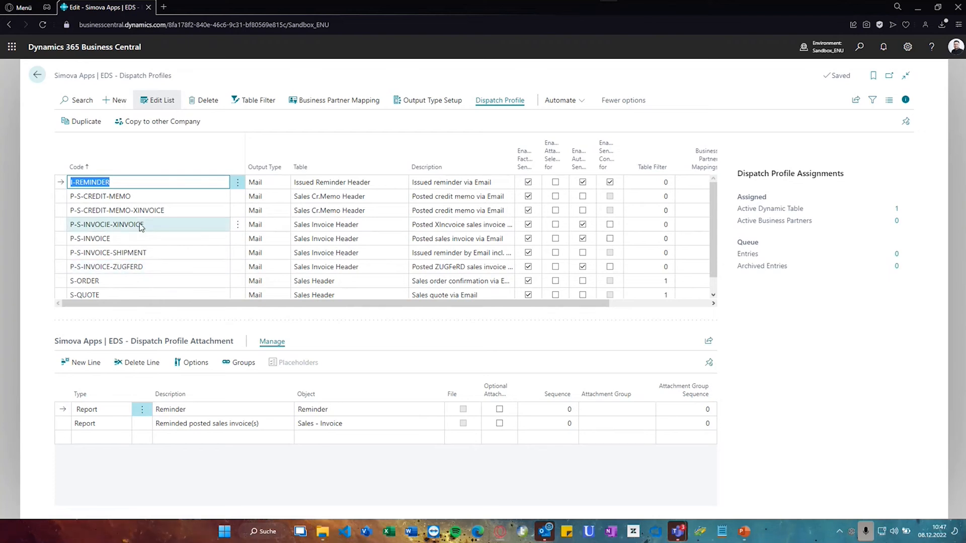
Open the attachment options of the P-S-INVOICE-ZUGFERD profile's invoice report and look up the schema assigned to factur-x.xml
click(169, 266)
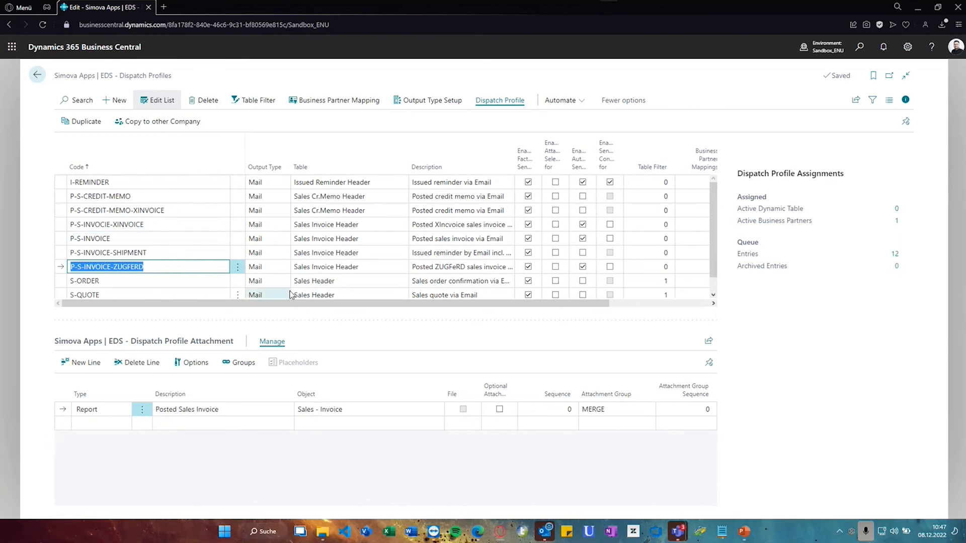
click(197, 362)
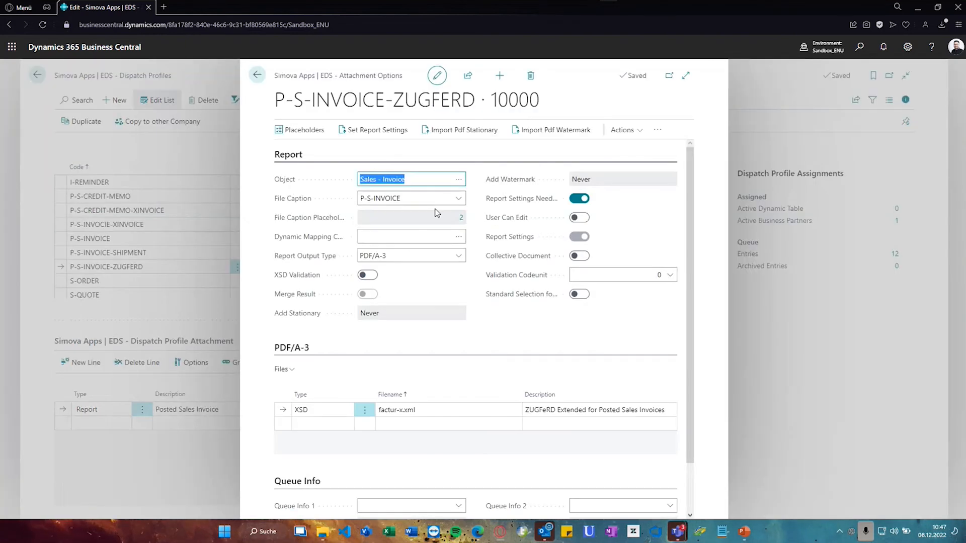
click(599, 407)
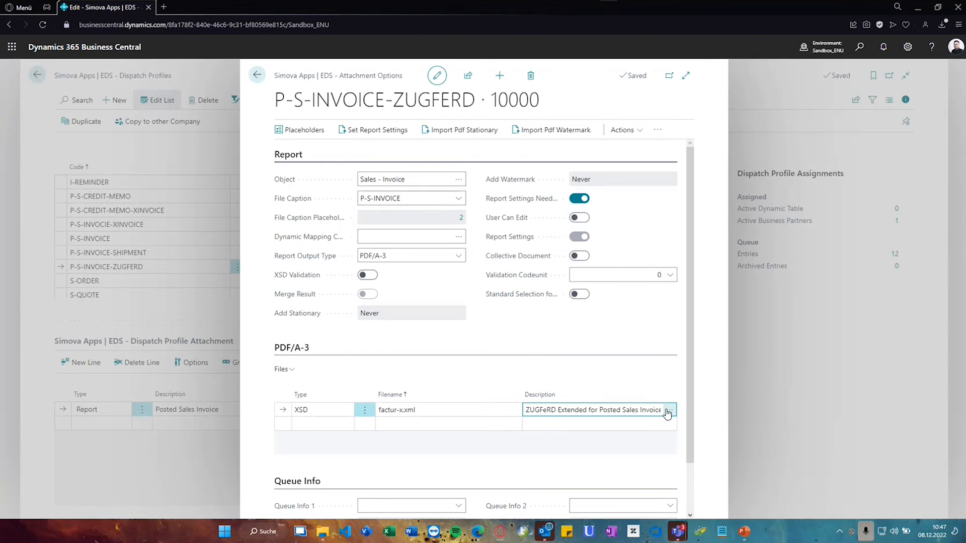
click(669, 410)
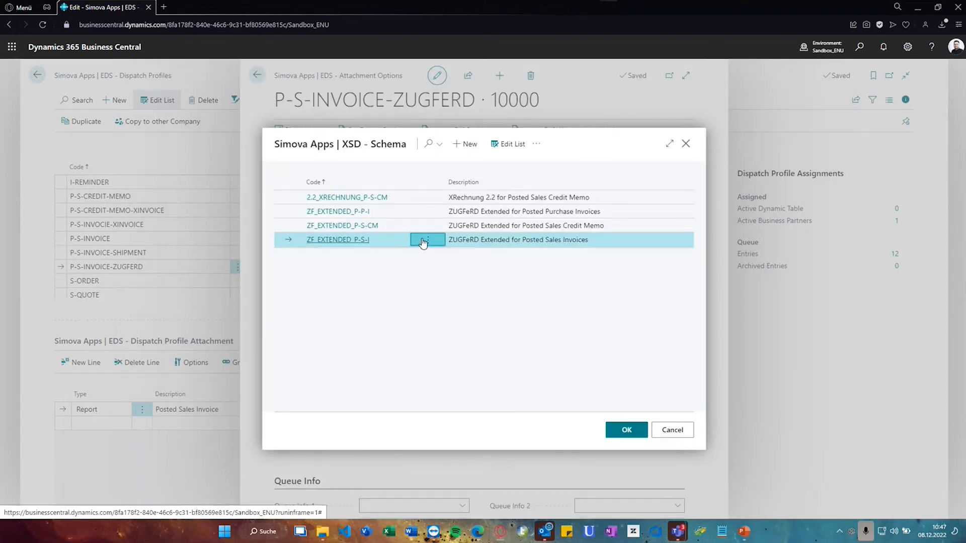
Open the ZF_EXTENDED_P-S-I schema card from the lookup and examine its fully expanded schema data
click(422, 240)
click(403, 291)
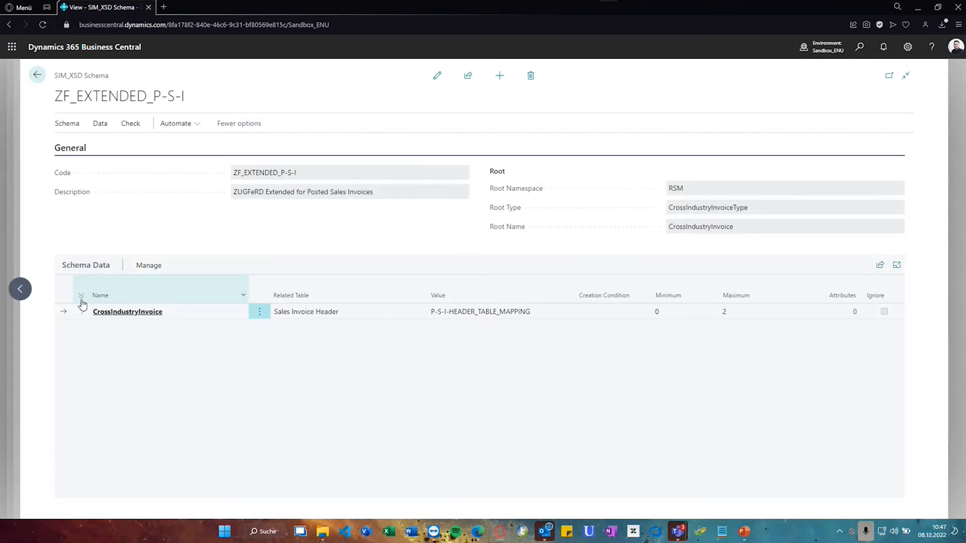
click(81, 301)
scroll(153, 327, down, 1)
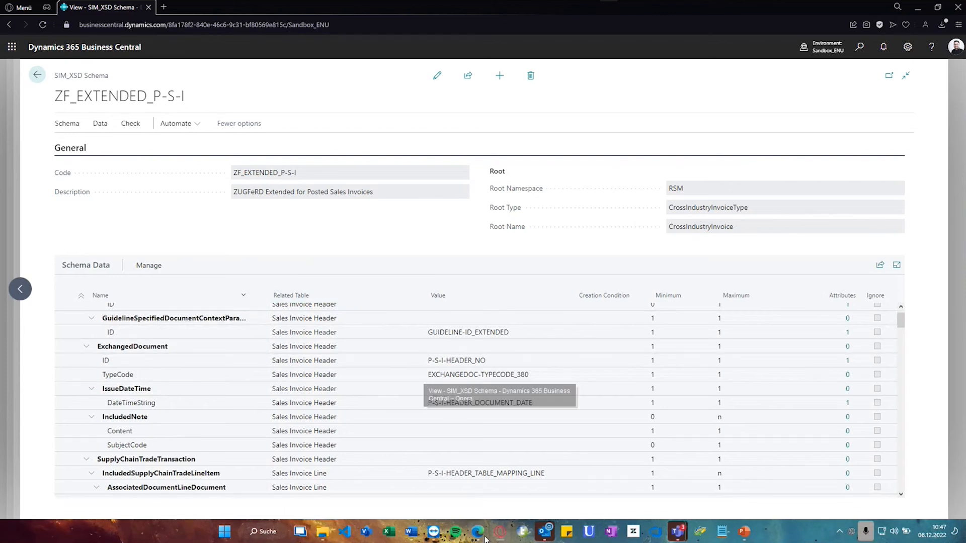
Switch to the browser window with factur-x.xml, place it beside the schema, and compare the XML structure with the schema data
mouse_move(500, 534)
click(559, 442)
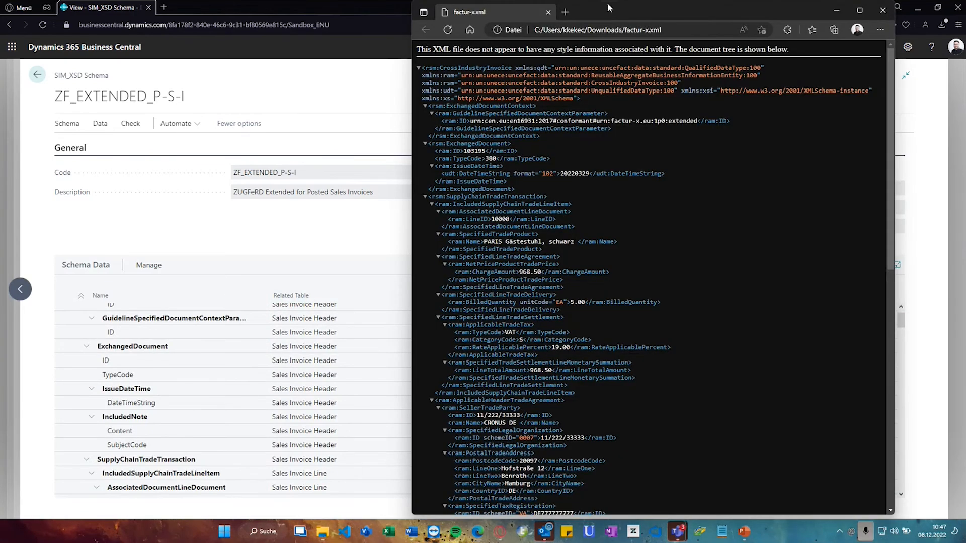
drag(608, 4, 590, 38)
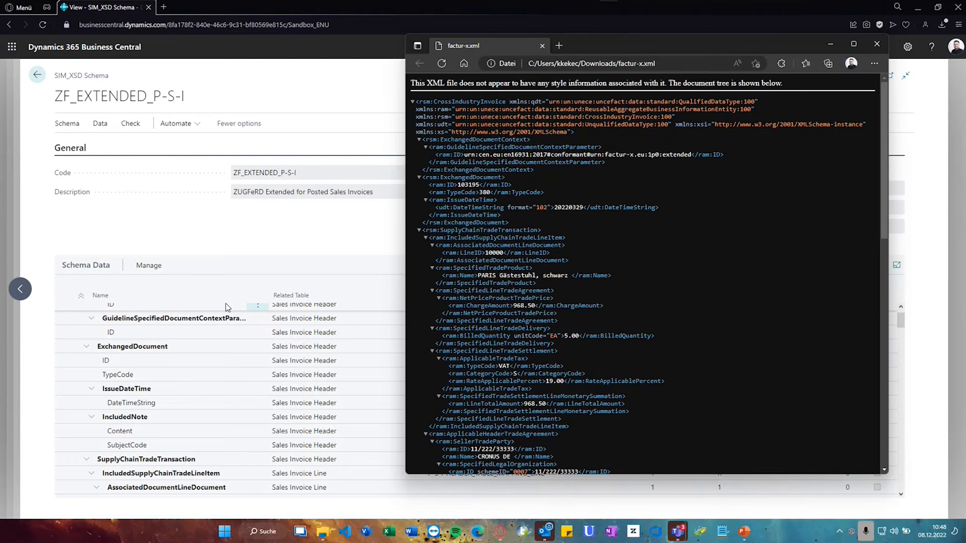
click(838, 41)
Make the schema card editable and open the P-S-I-HEADER_NO data value assigned to the ID element under ExchangedDocument
click(437, 76)
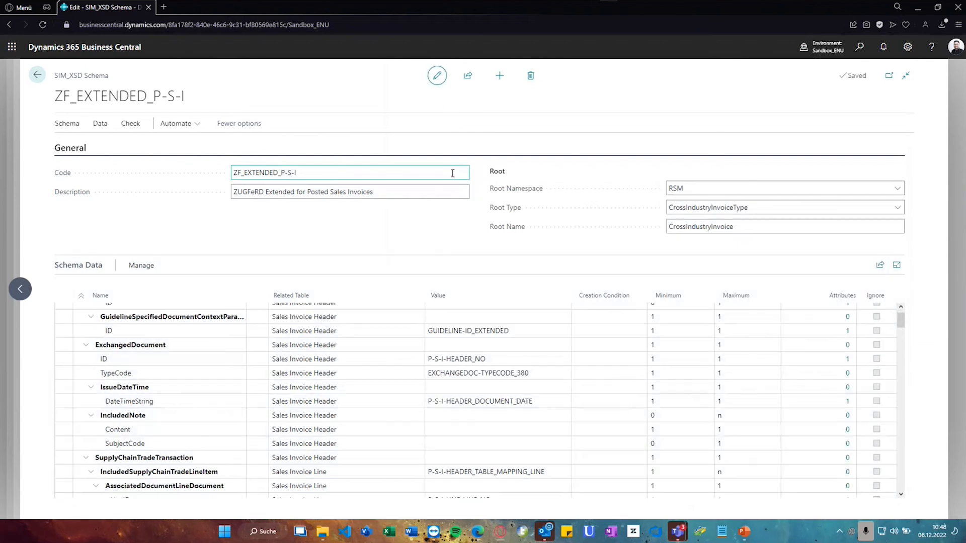
click(162, 346)
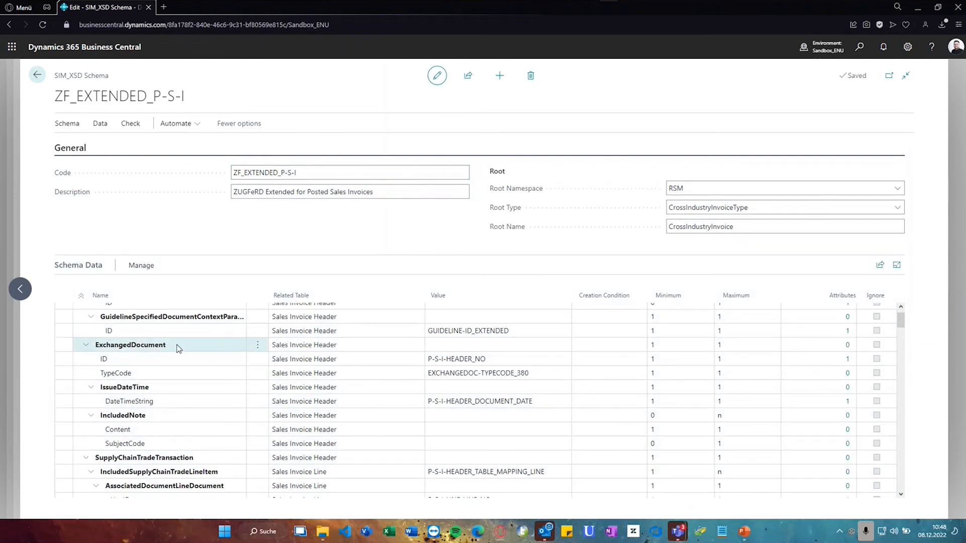
click(472, 360)
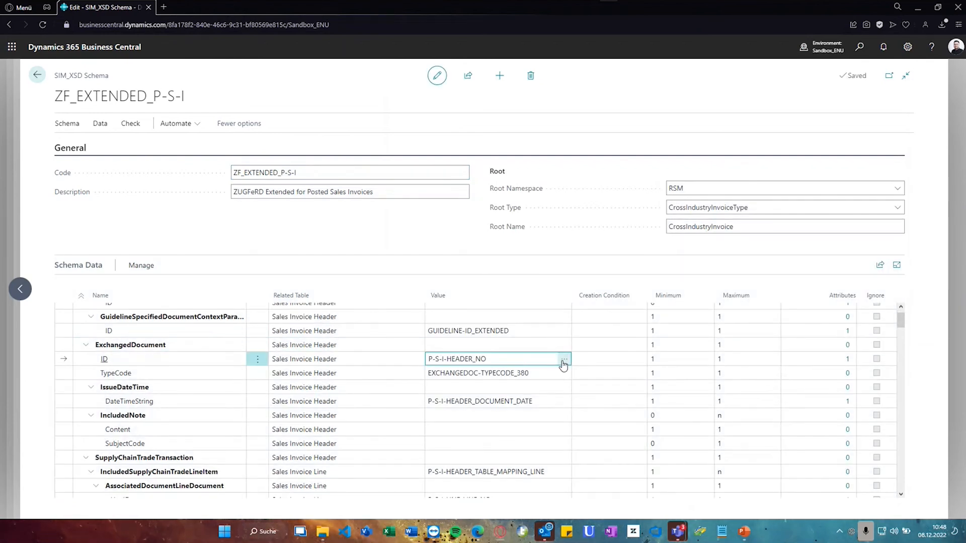
click(563, 359)
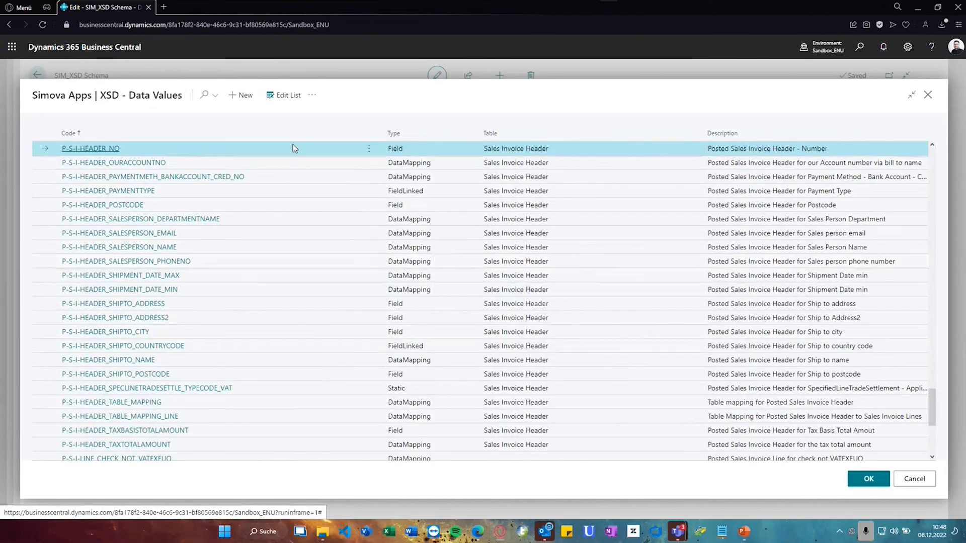
click(367, 149)
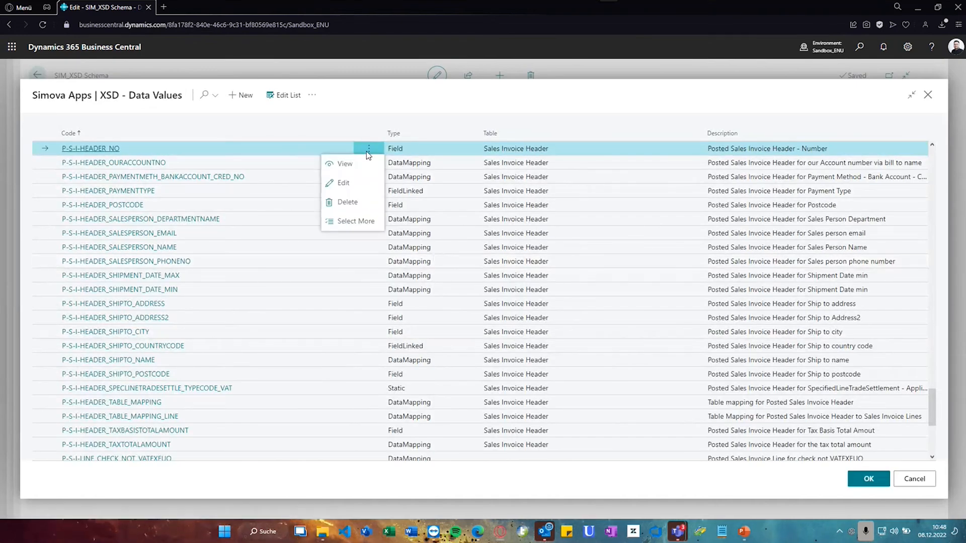
click(362, 184)
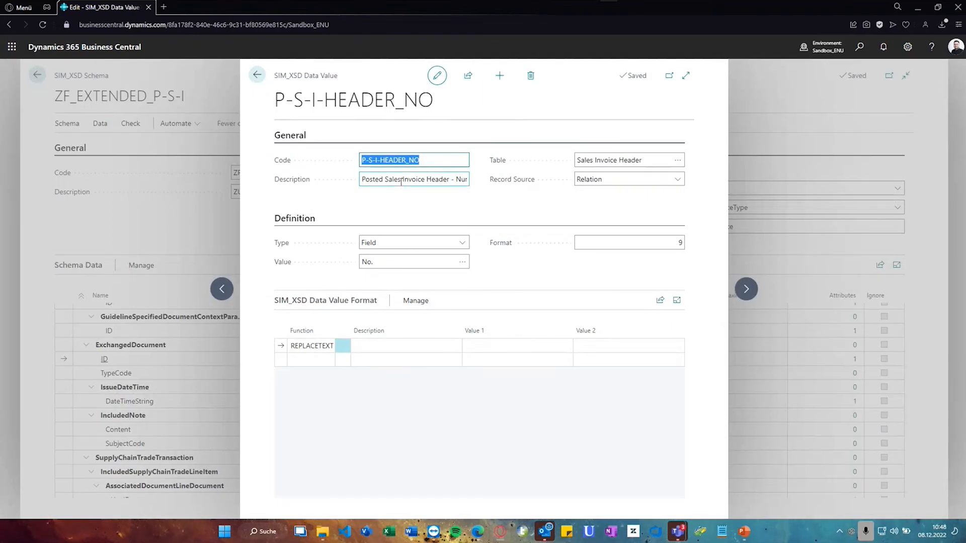
Examine the source table, field value and available Type options on the P-S-I-HEADER_NO data value card
click(635, 161)
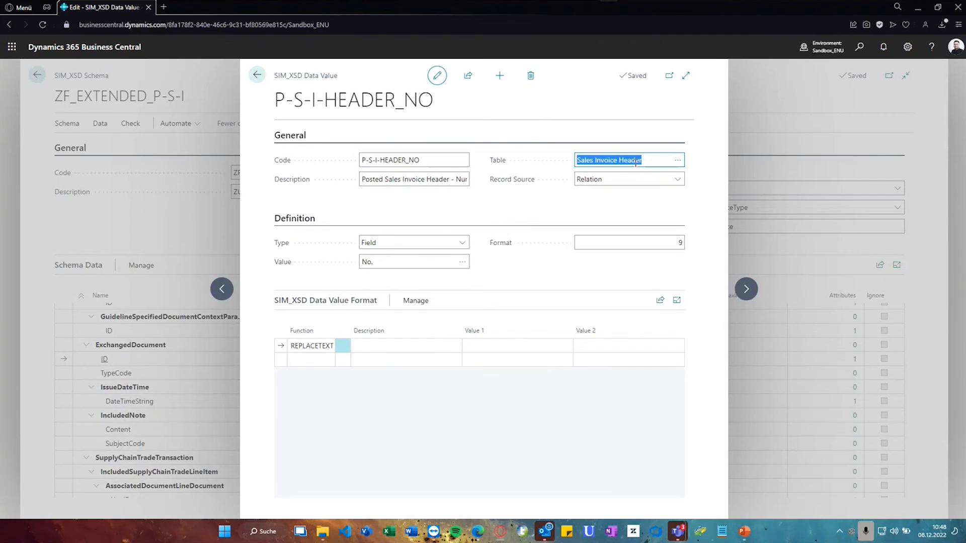
click(386, 259)
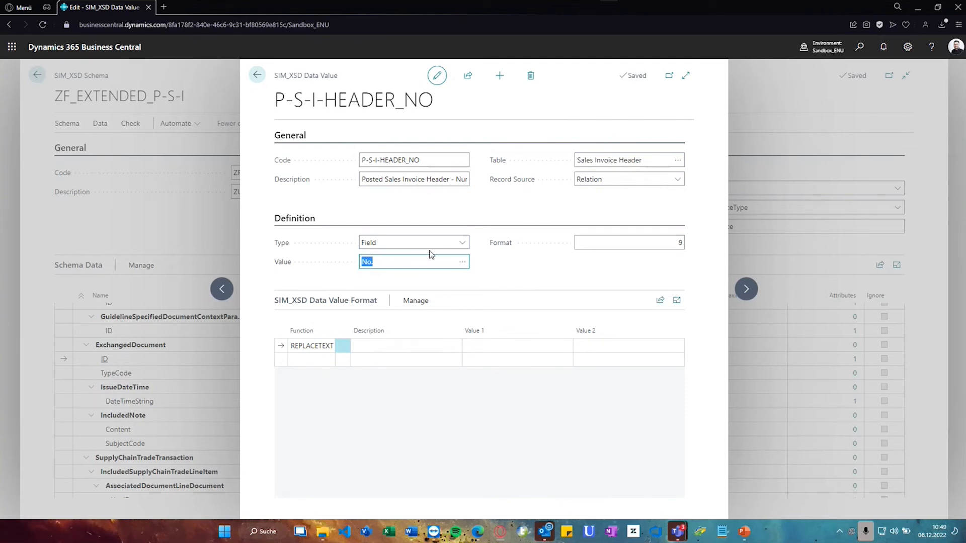
click(465, 244)
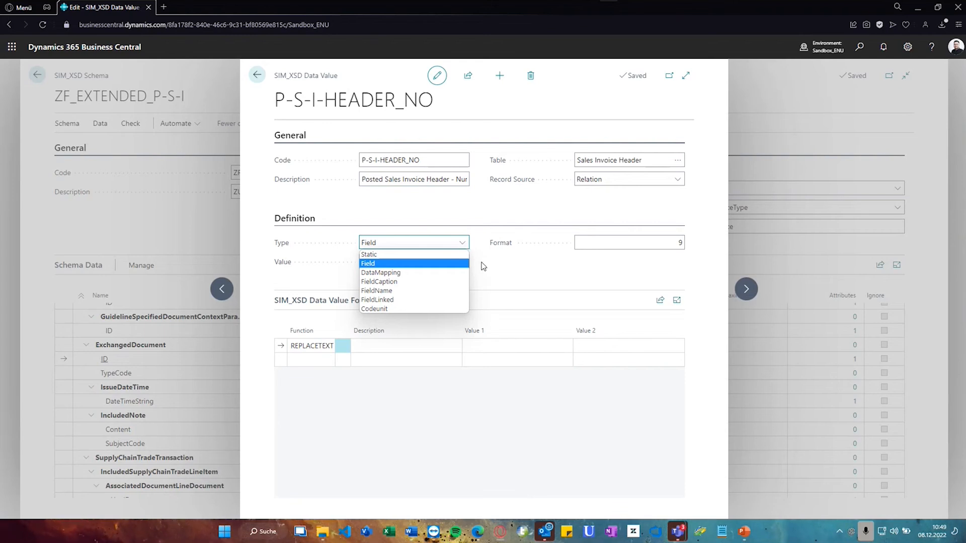
click(499, 268)
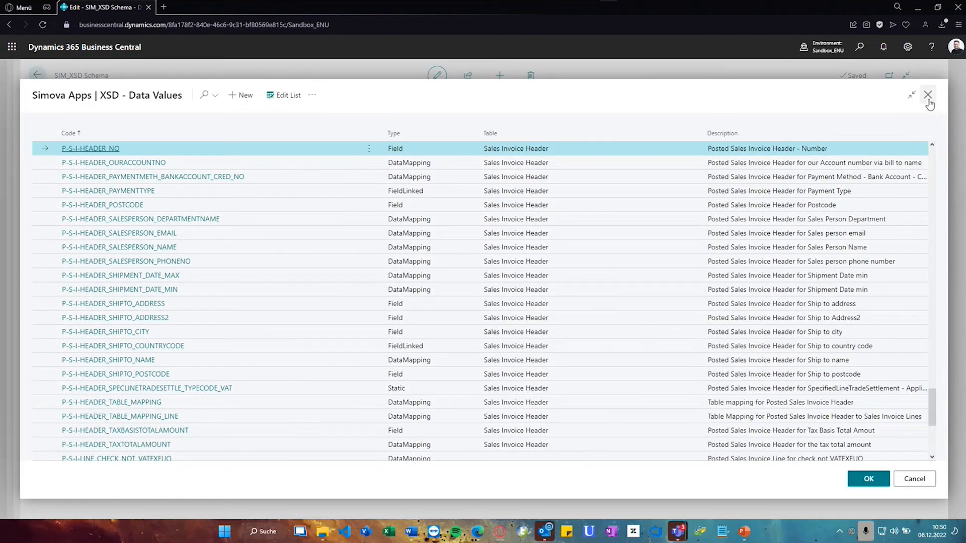
Close the data values, schema, attachment options and dispatch profiles, and return to the home page
click(927, 95)
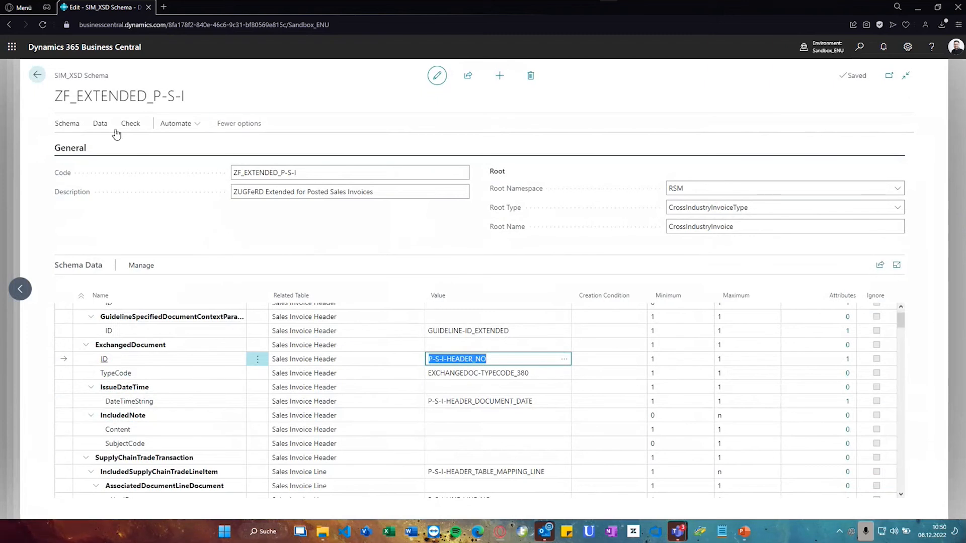
click(37, 75)
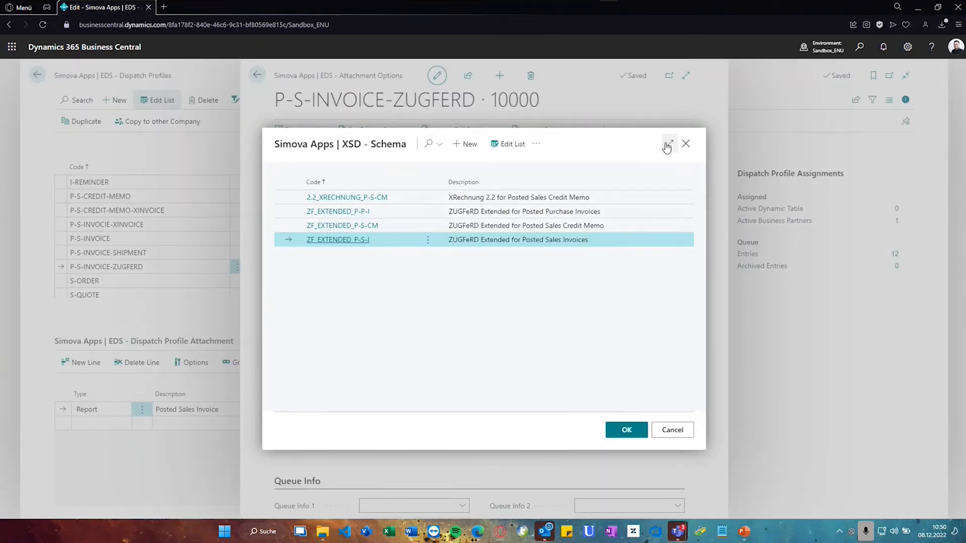
click(685, 144)
click(257, 74)
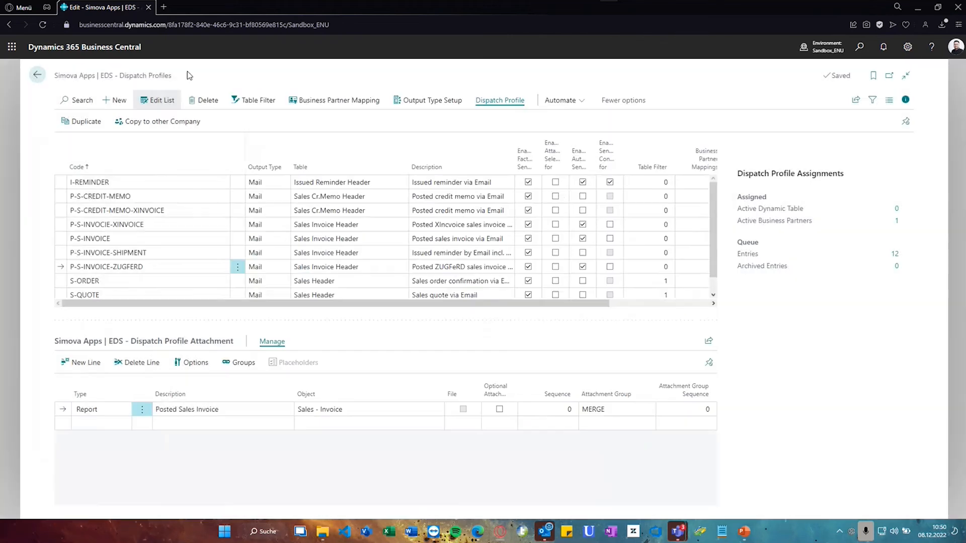
click(40, 74)
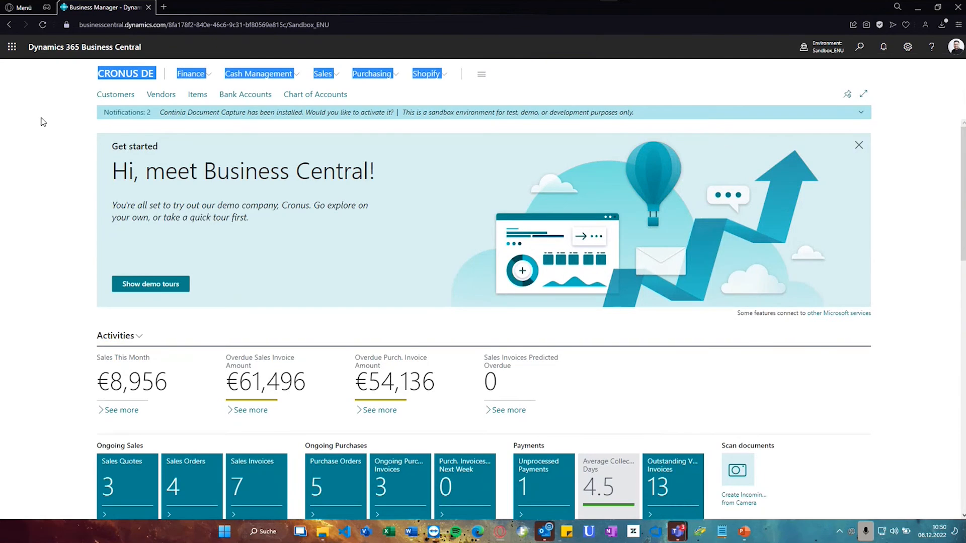
click(42, 131)
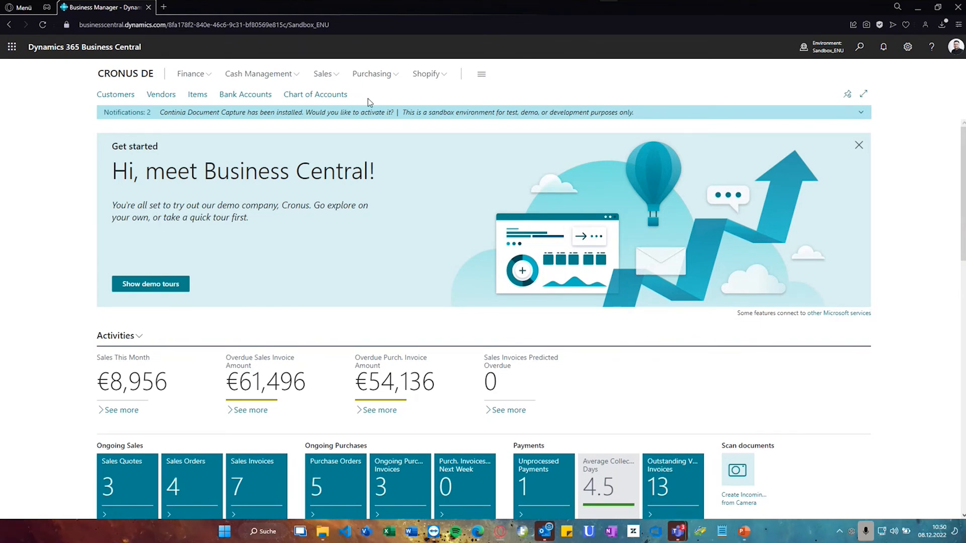
Search for "posted sales credit" and open the Posted Sales Credit Memos page
click(860, 46)
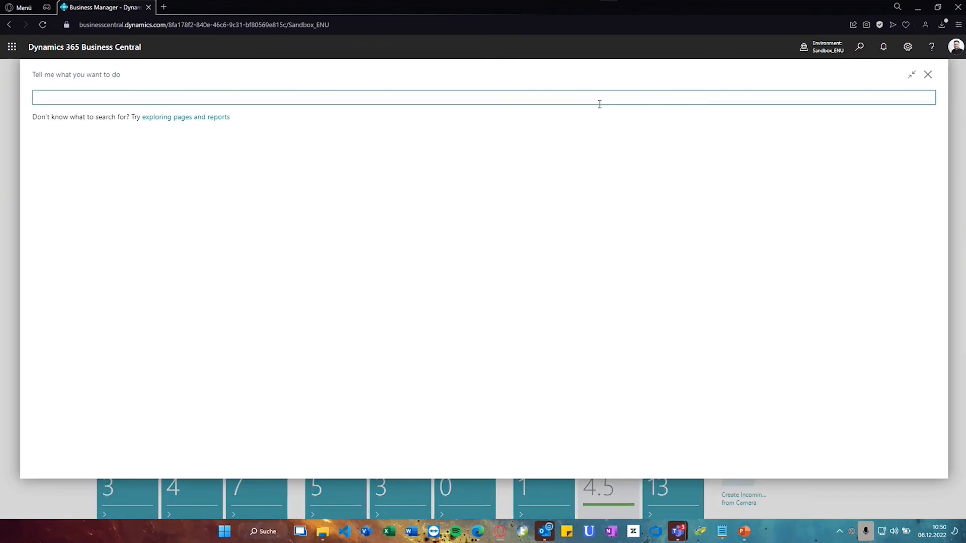
text(sales cre)
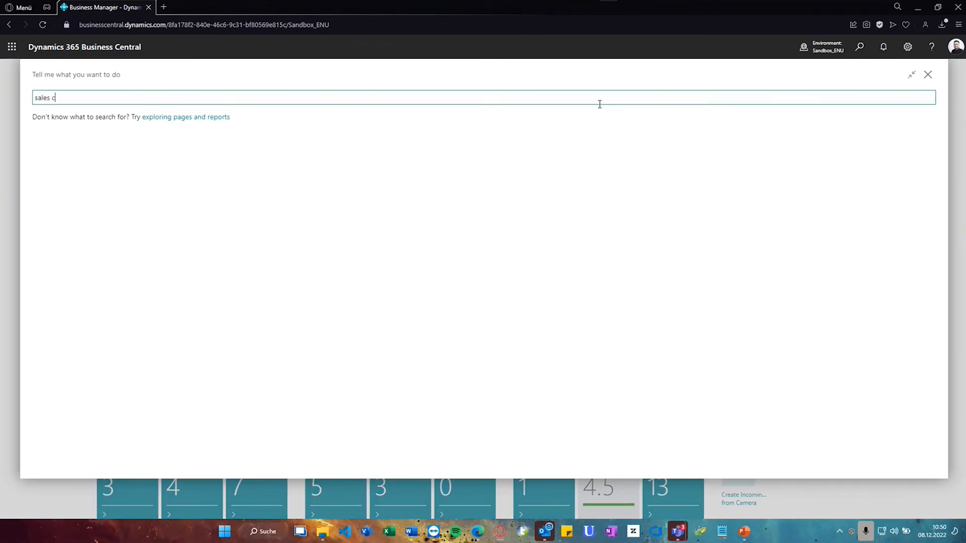
key(BackSpace)
key(BackSpace)
key(BackSpace)
key(BackSpace)
key(BackSpace)
key(BackSpace)
key(BackSpace)
key(BackSpace)
key(BackSpace)
text(posted saöe)
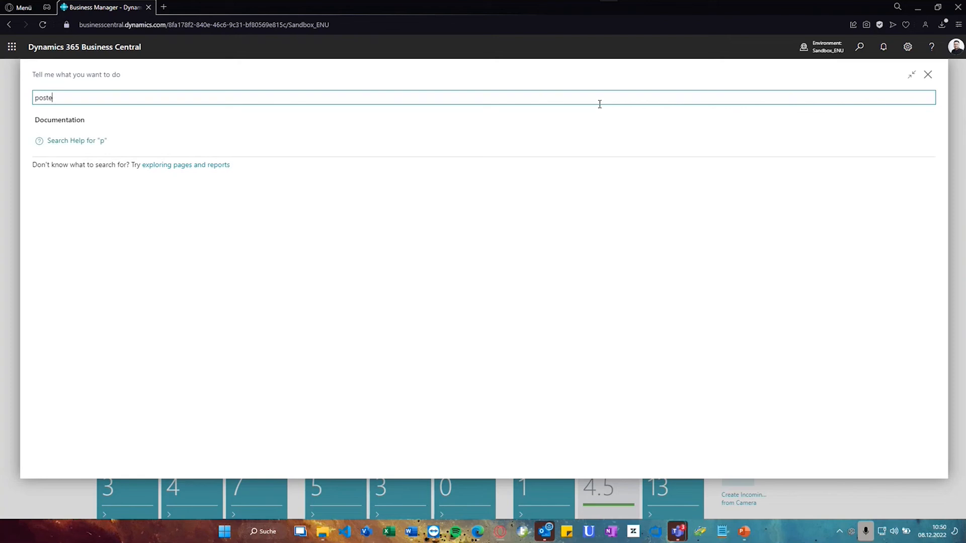
key(BackSpace)
key(BackSpace)
text(les cred)
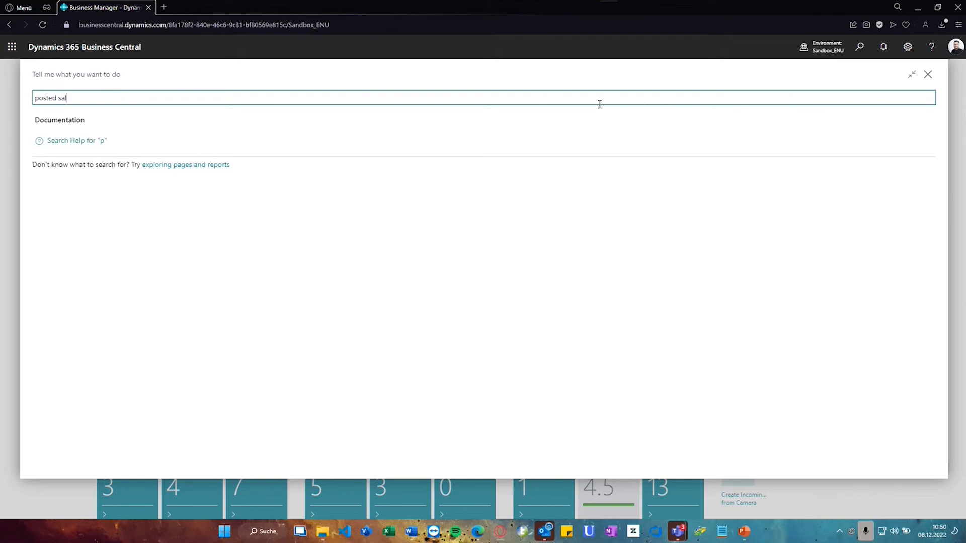
text(it)
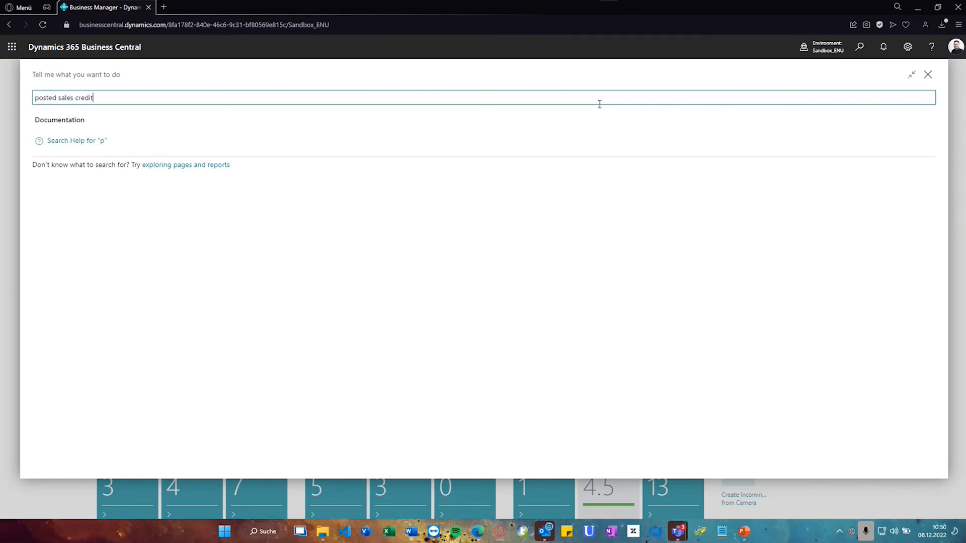
click(266, 141)
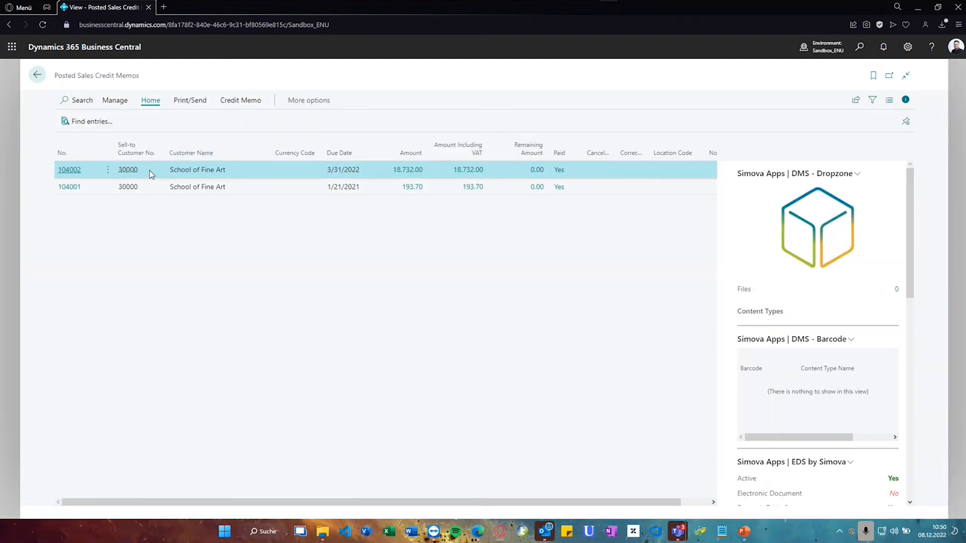
Open the School of Fine Art credit memo due 1/21/2021 and send it with EDS by Simova
click(186, 187)
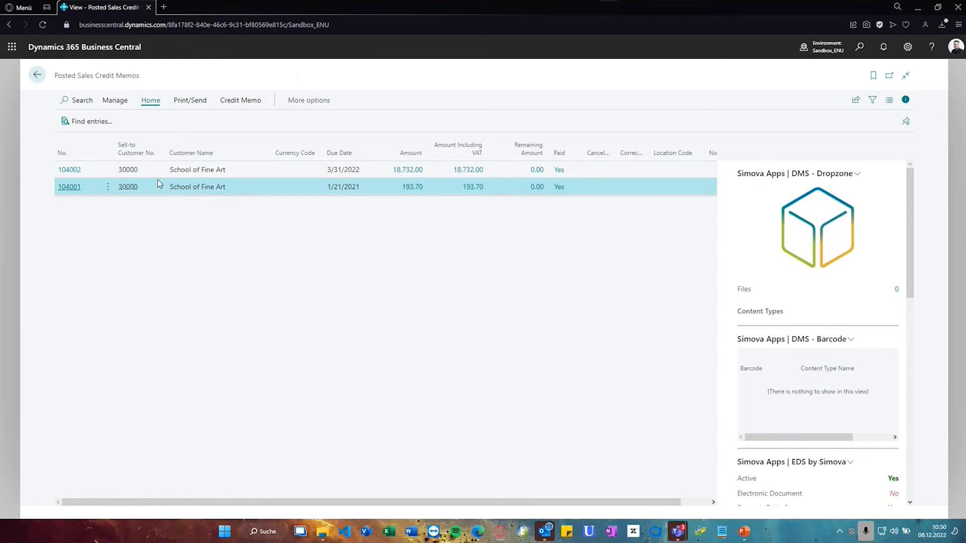
click(72, 187)
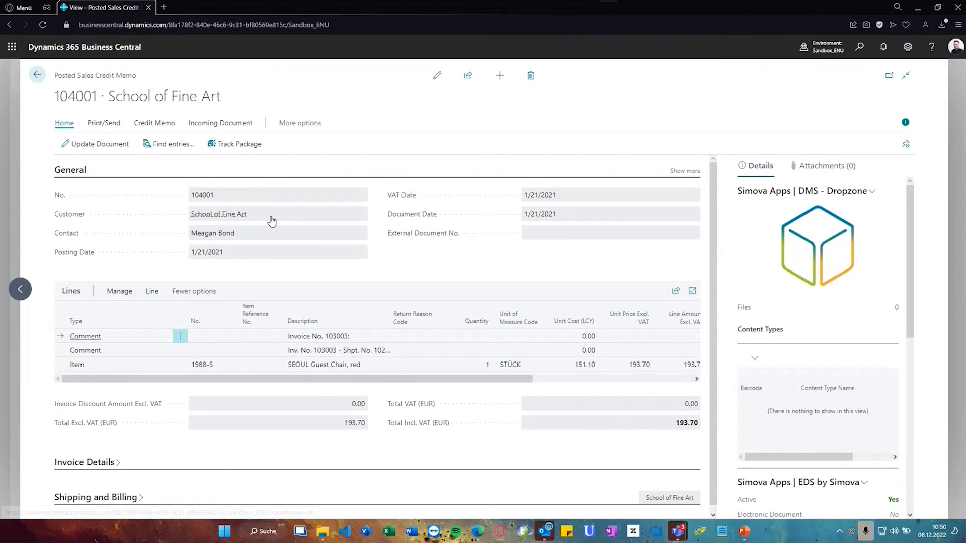
scroll(807, 301, down, 4)
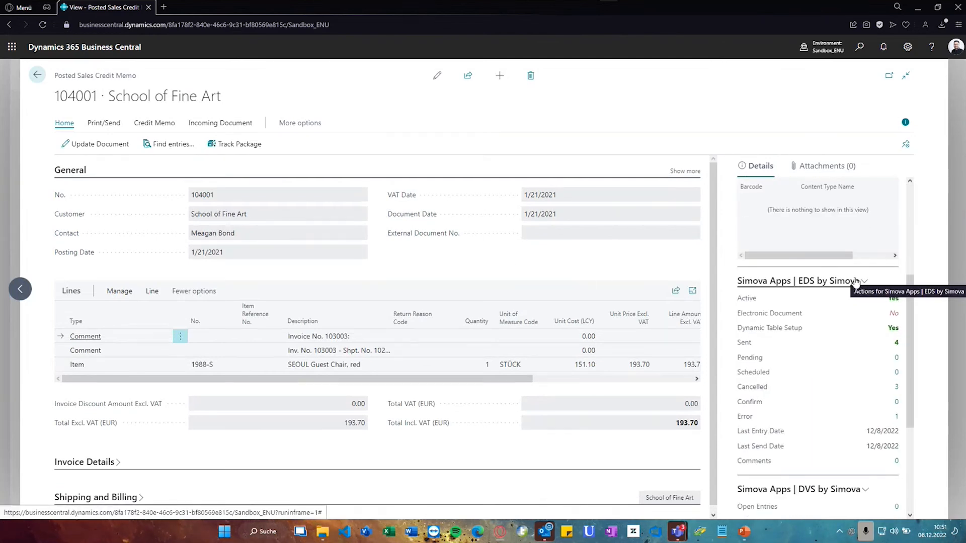
click(855, 282)
click(768, 298)
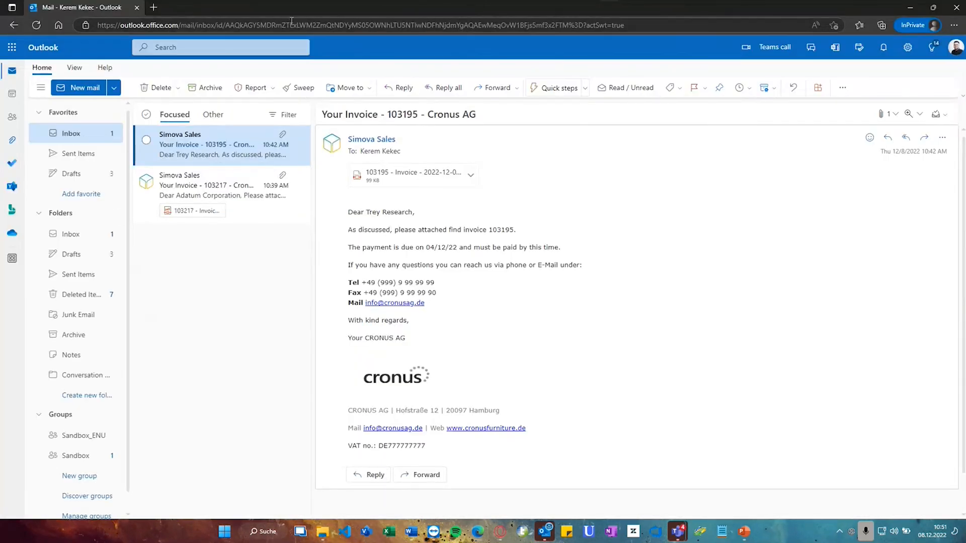
Open the newly received credit memo email in the Outlook inbox and download its credit note attachment
click(221, 152)
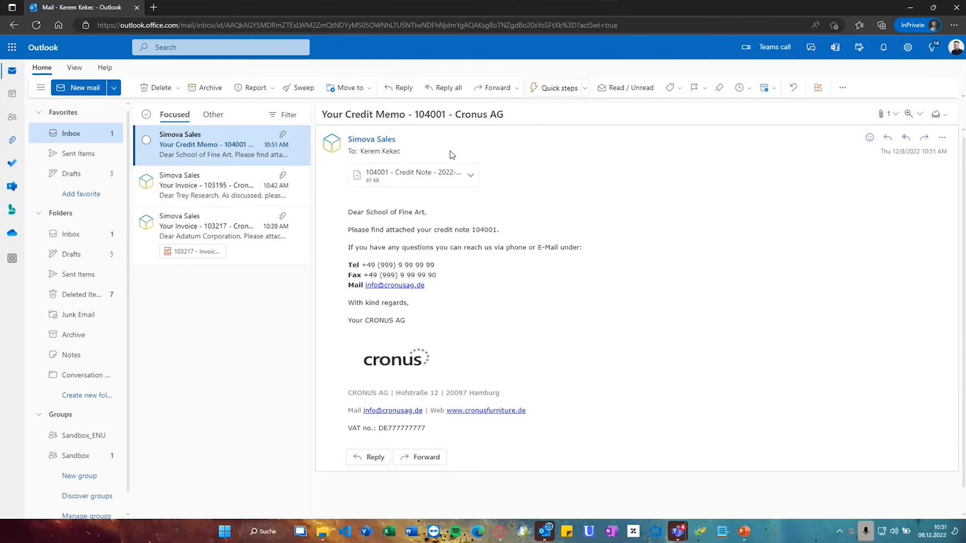
click(471, 174)
click(436, 230)
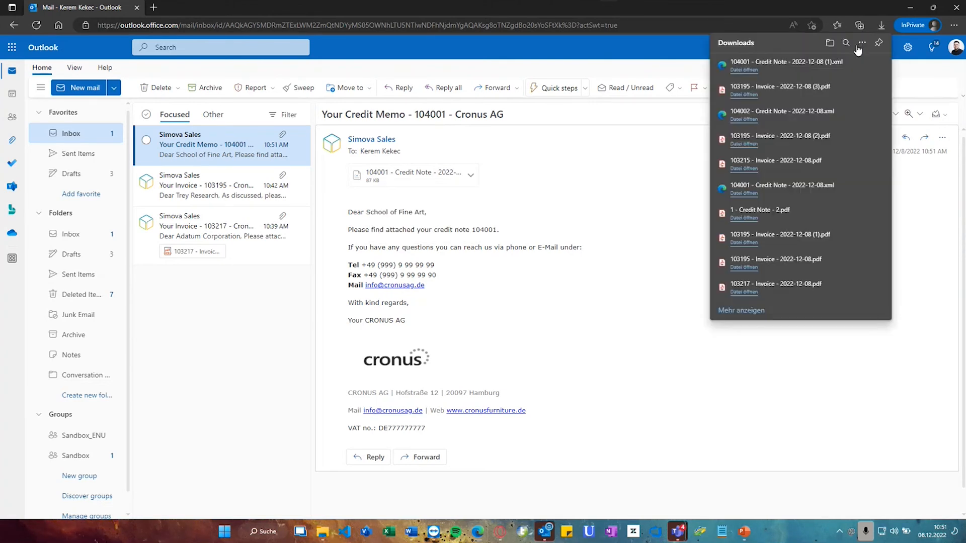
click(910, 8)
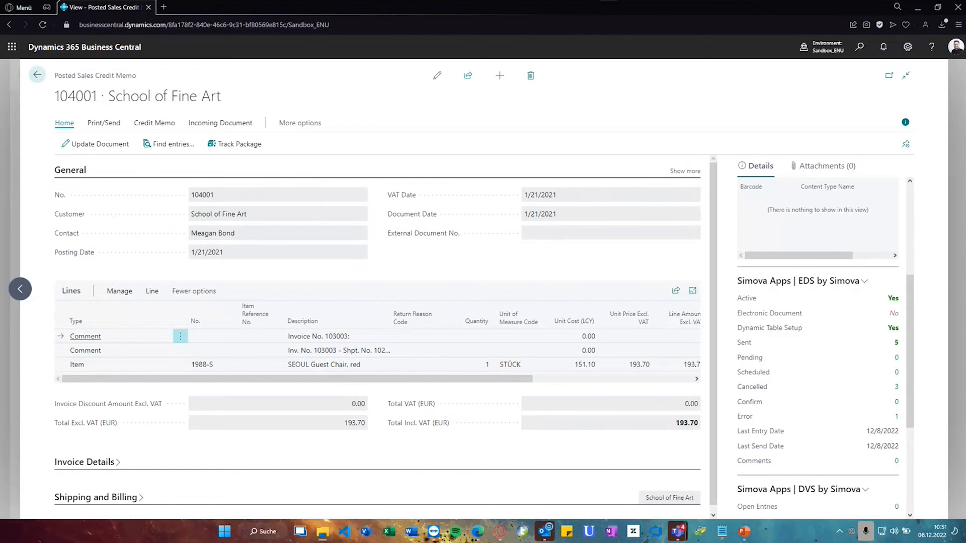
Switch to the browser window with the downloaded credit note XML, enlarge it, and examine the XML content
key(alt+Tab)
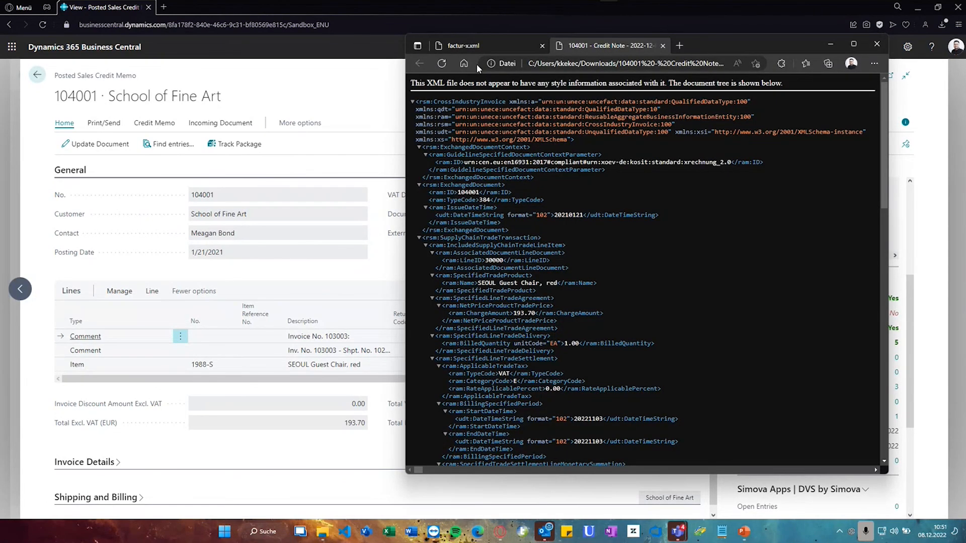
double_click(705, 42)
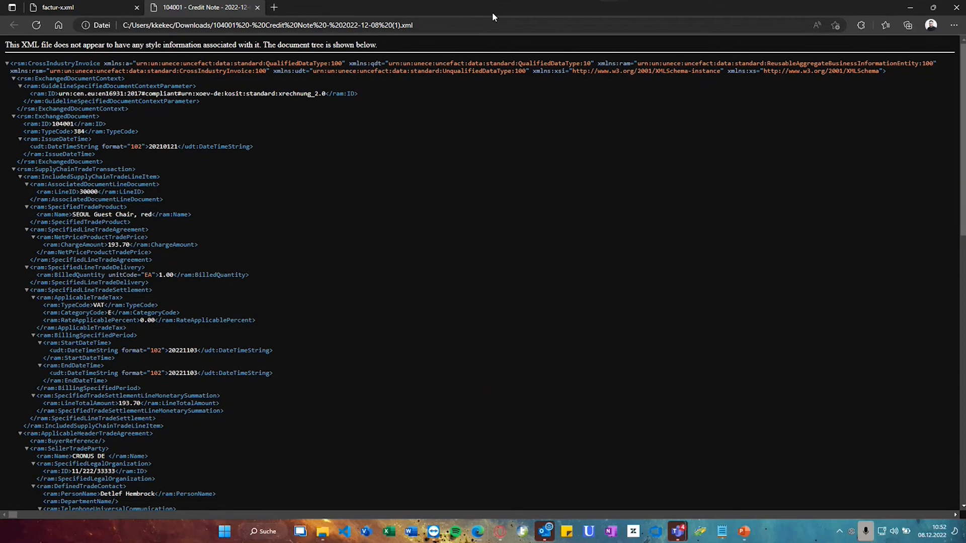
click(909, 7)
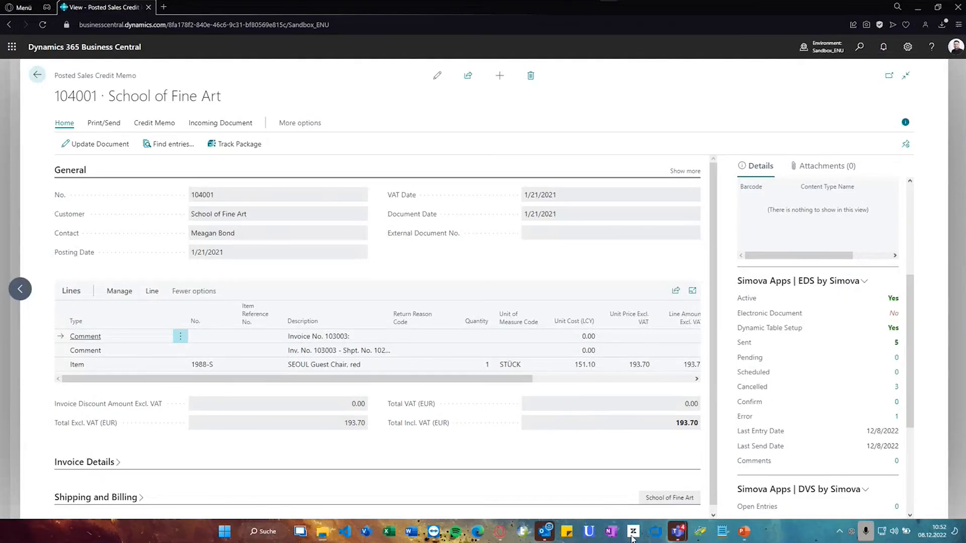
Switch to the Ultramarin eRechnung viewer, load the downloaded credit note XML file, and maximize the viewer
click(588, 531)
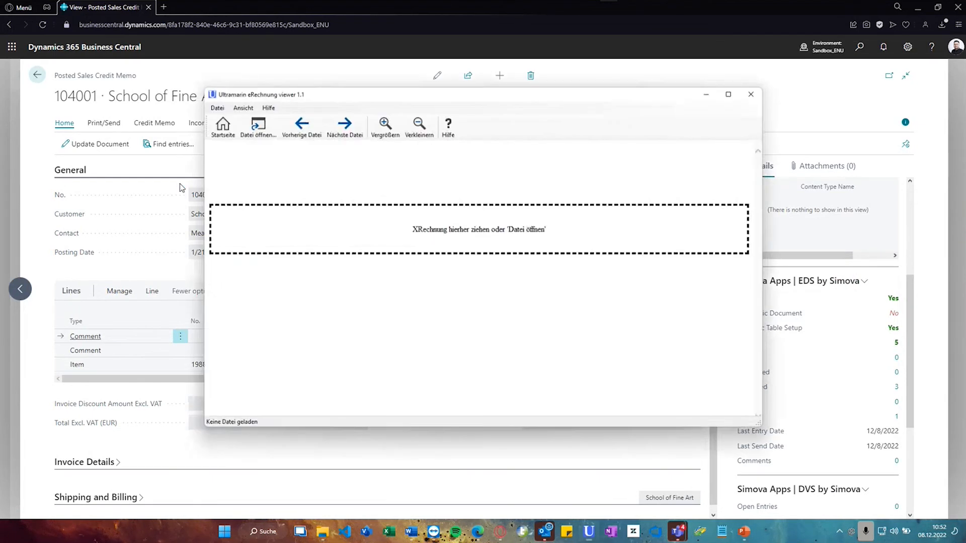
click(253, 125)
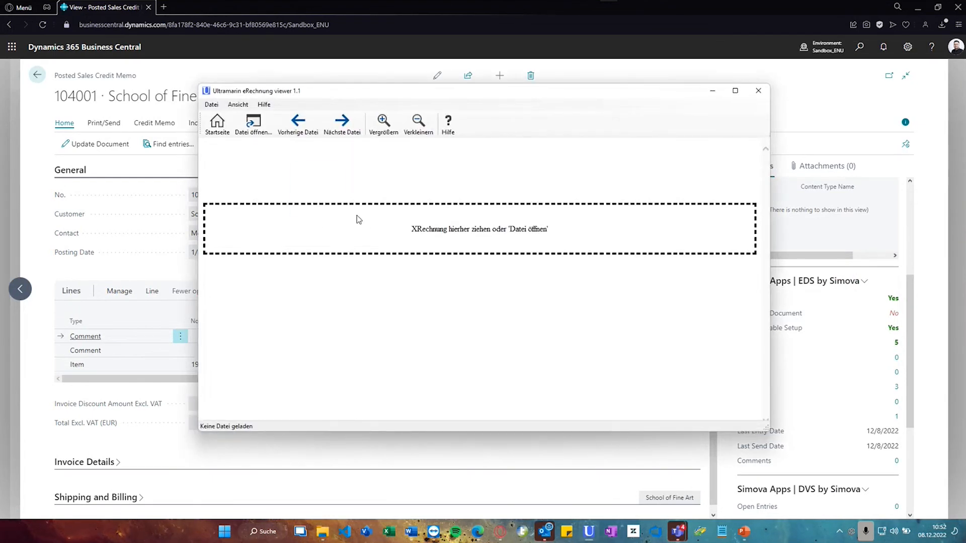
double_click(475, 93)
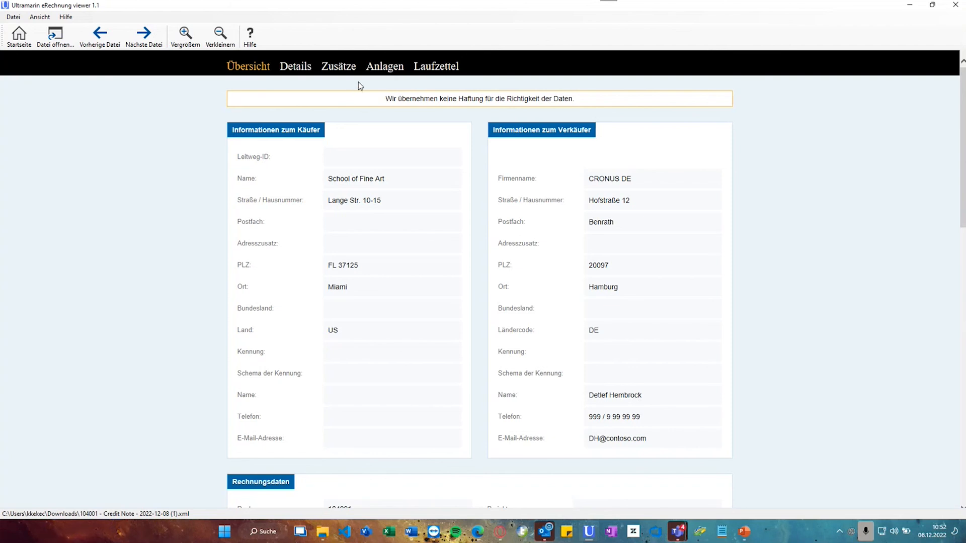
Open the PDF embedded in the credit note's Anlagen section, check the credit memo, and close both the PDF and the viewer
click(370, 72)
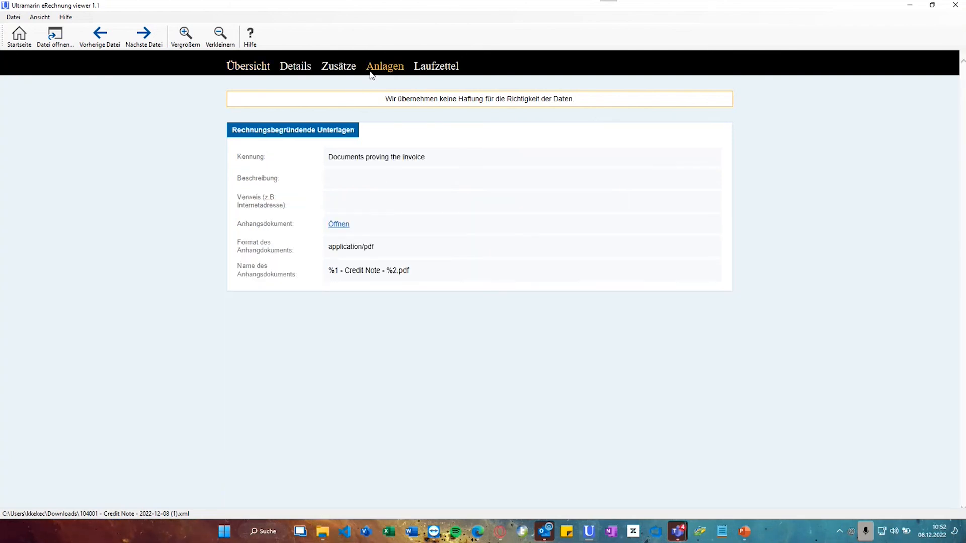
click(337, 228)
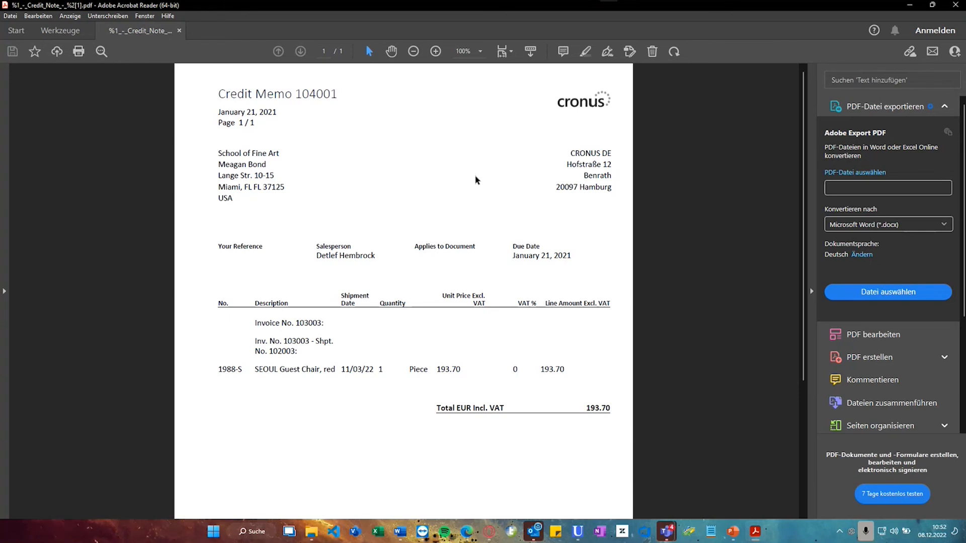
click(947, 7)
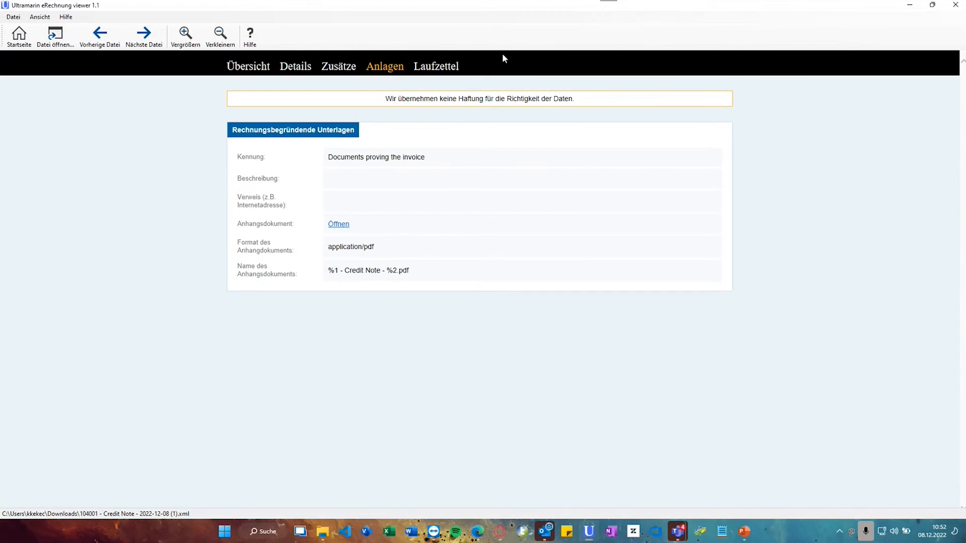
click(955, 5)
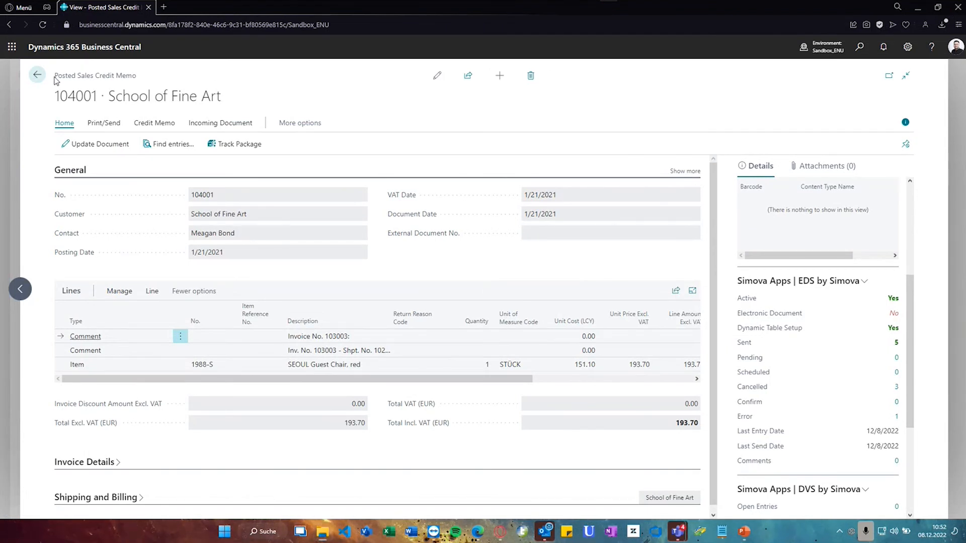
Leave the School of Fine Art credit memo, search for "eds busin", and open the Simova Apps | EDS - Business Partners page
click(39, 76)
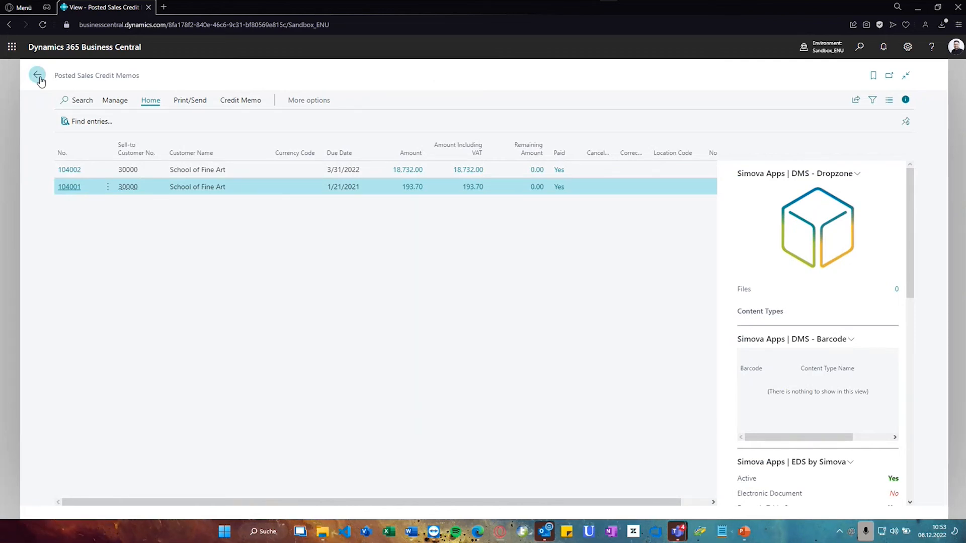
click(858, 48)
text(eds )
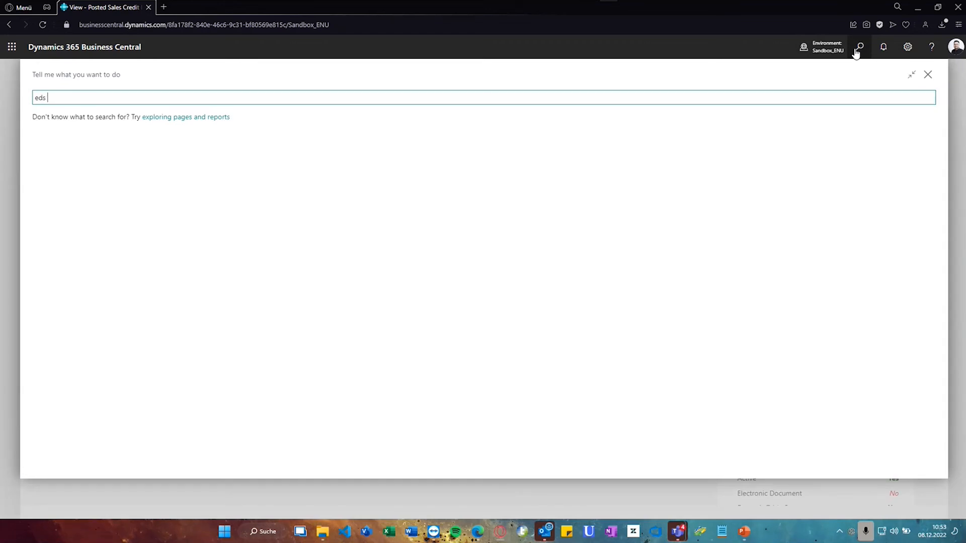
text(busoin)
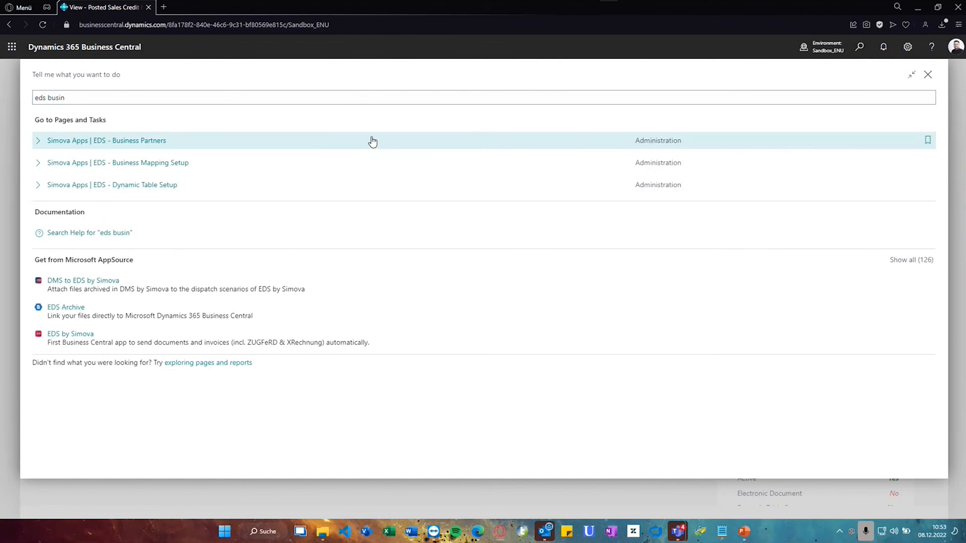
click(371, 142)
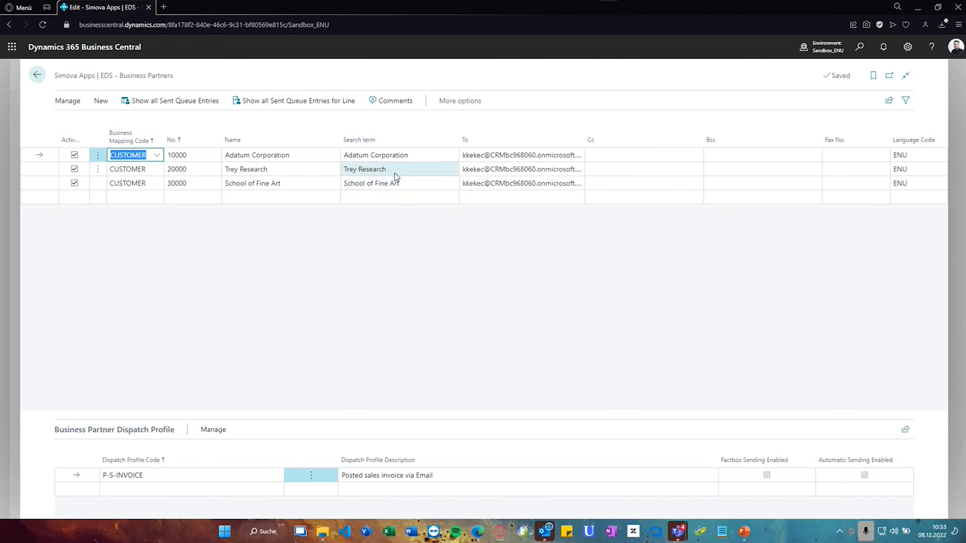
Review the dispatch profiles of Adatum Corporation, Trey Research and School of Fine Art, and return to the Business Central home page
click(309, 156)
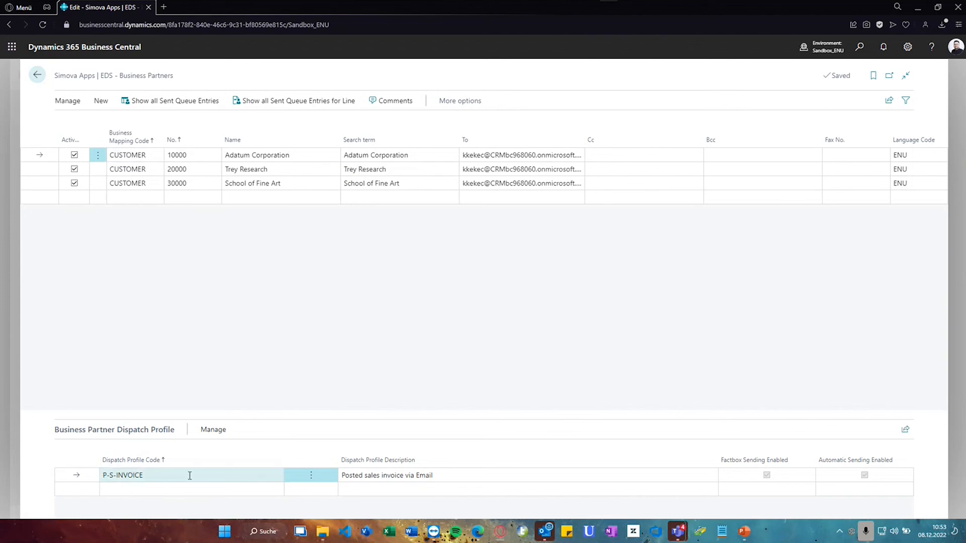
click(288, 176)
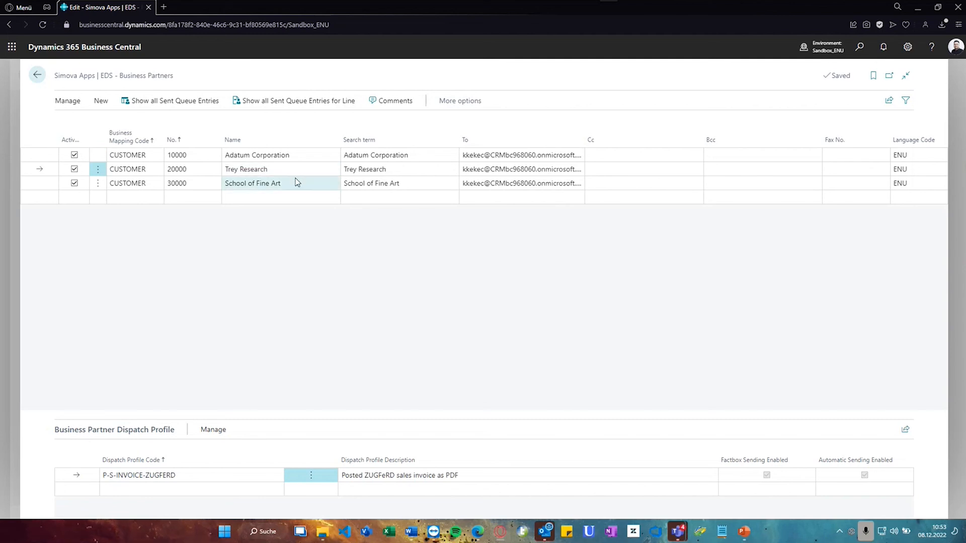
click(296, 182)
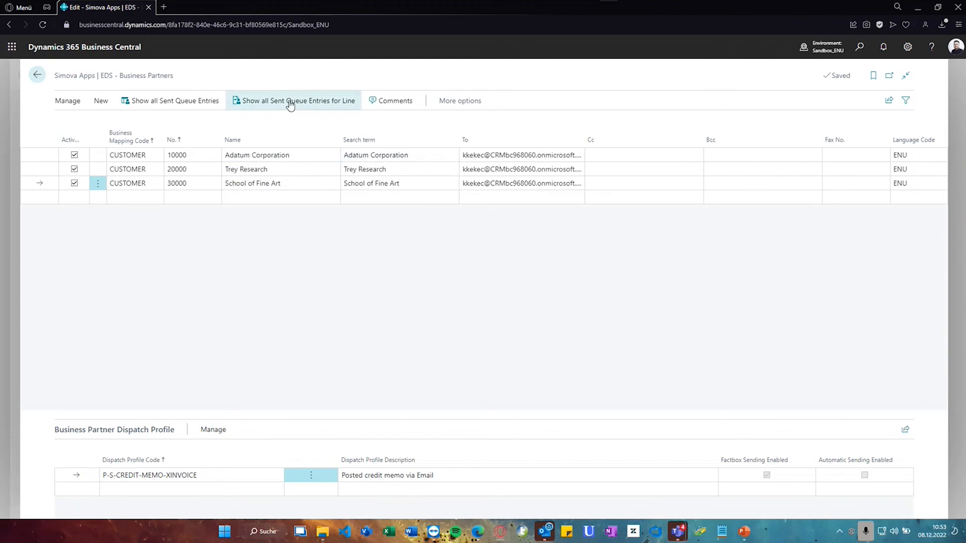
click(38, 75)
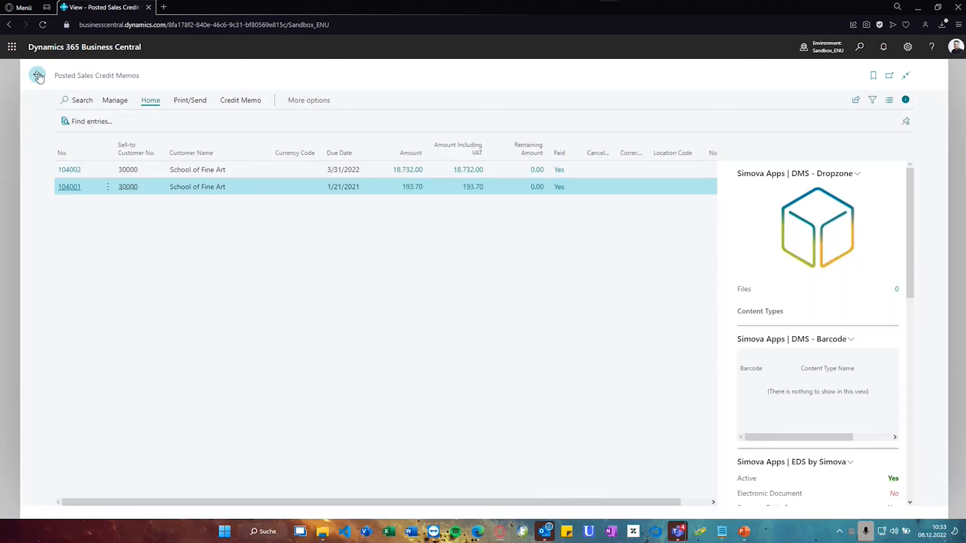
click(37, 75)
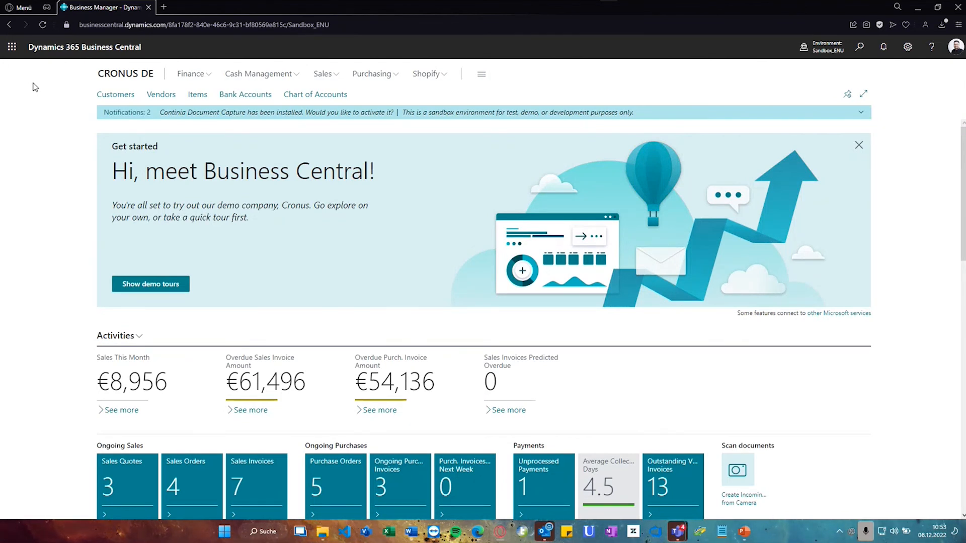
Switch to the PowerPoint presentation, start the slide show from the Live Demo slide, and advance to the closing Thank You slide
click(743, 533)
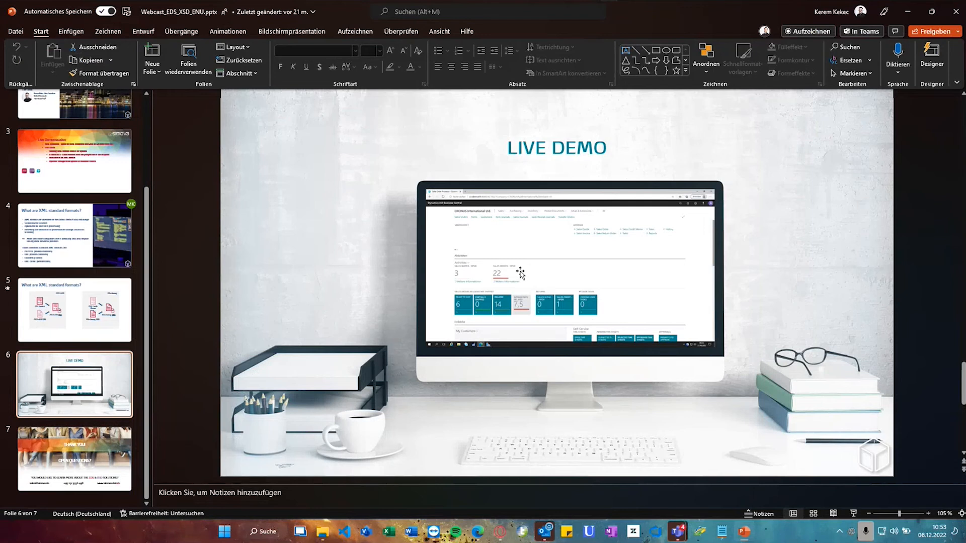
key(shift+F5)
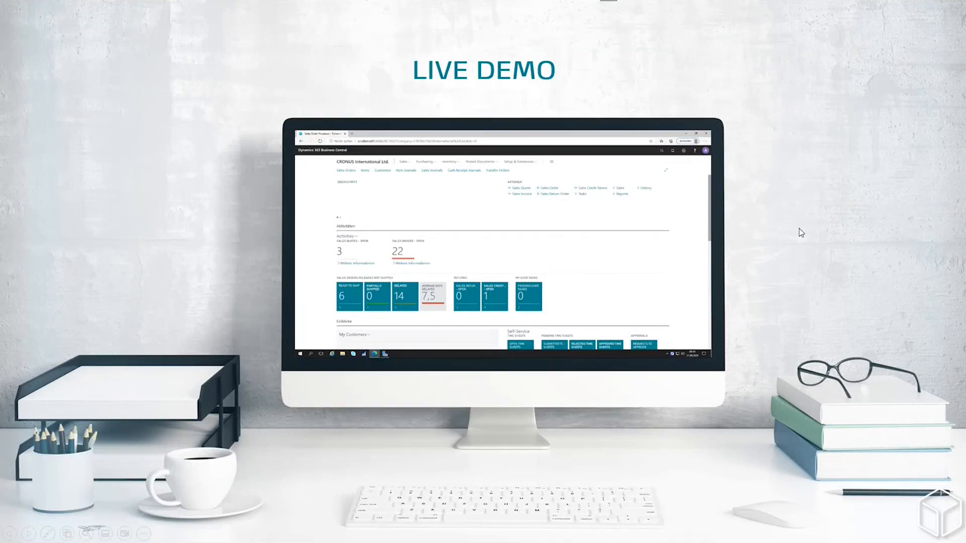
click(919, 258)
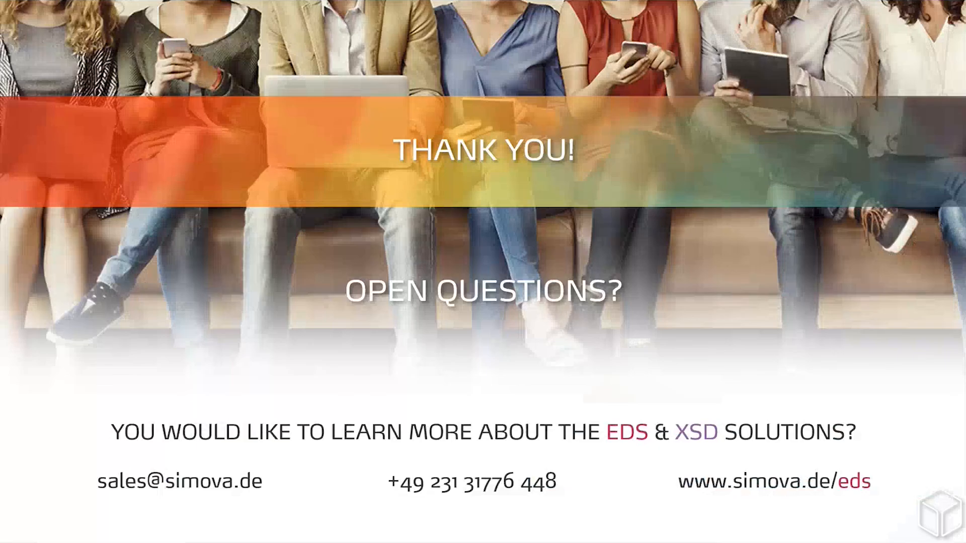